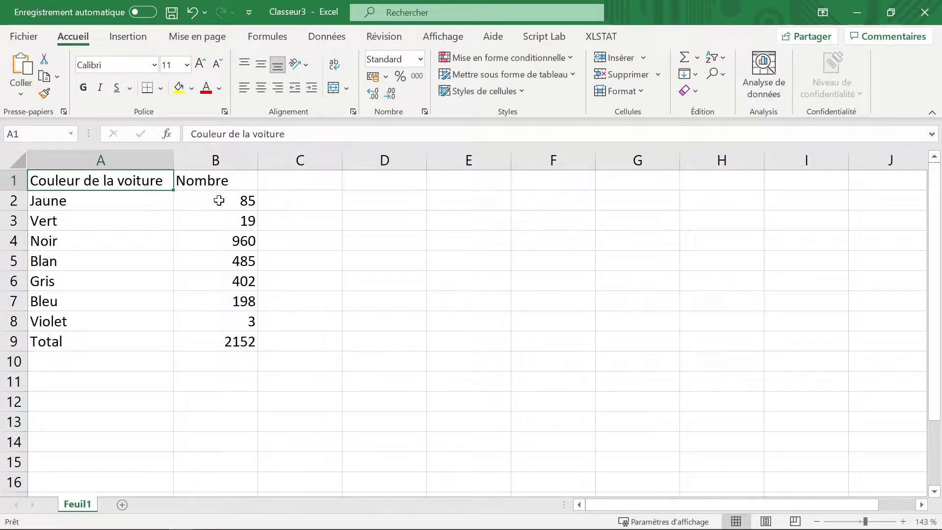
- Review the Jaune, Vert and Noir entries and the green and black car counts
left_click(145, 206)
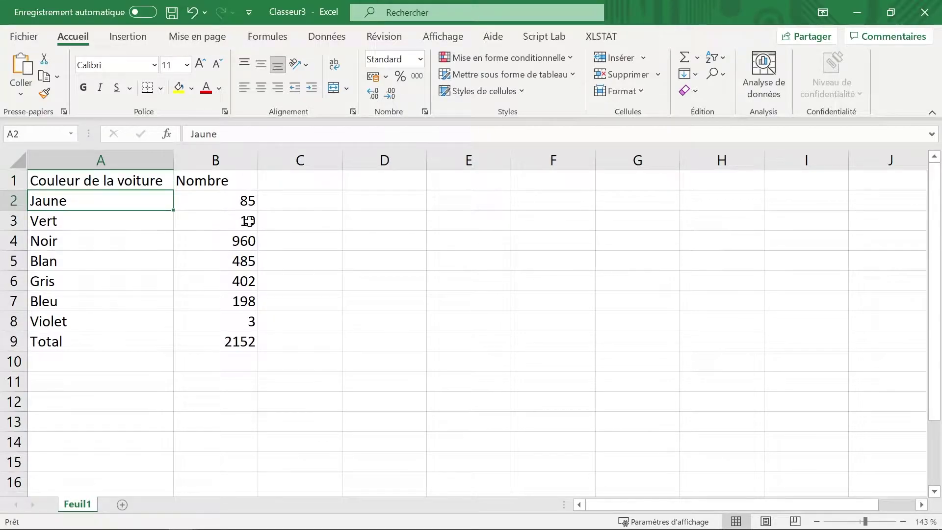
left_click(248, 220)
left_click(137, 224)
left_click(219, 241)
left_click(108, 237)
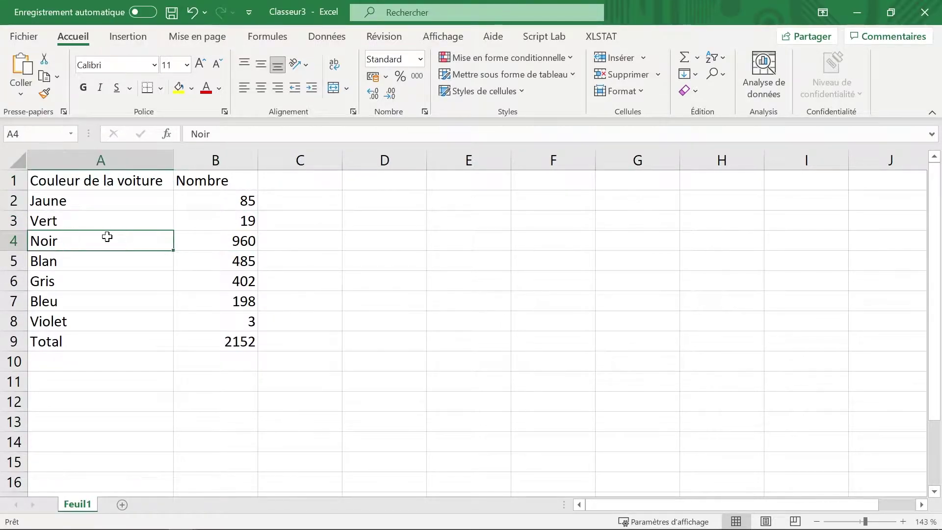
- Check the 2152 total formula, then select A2:B8 without the header and Total row
left_click(239, 346)
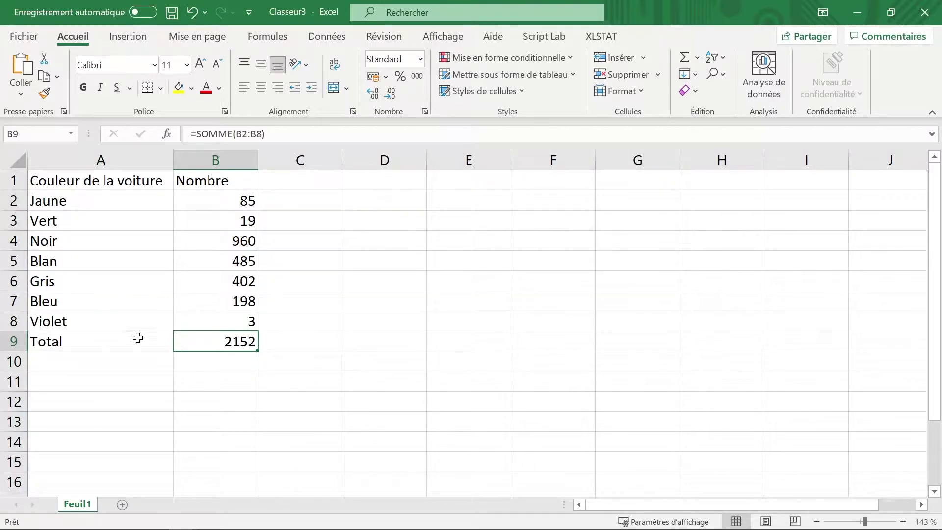
left_click_drag(120, 341, 191, 345)
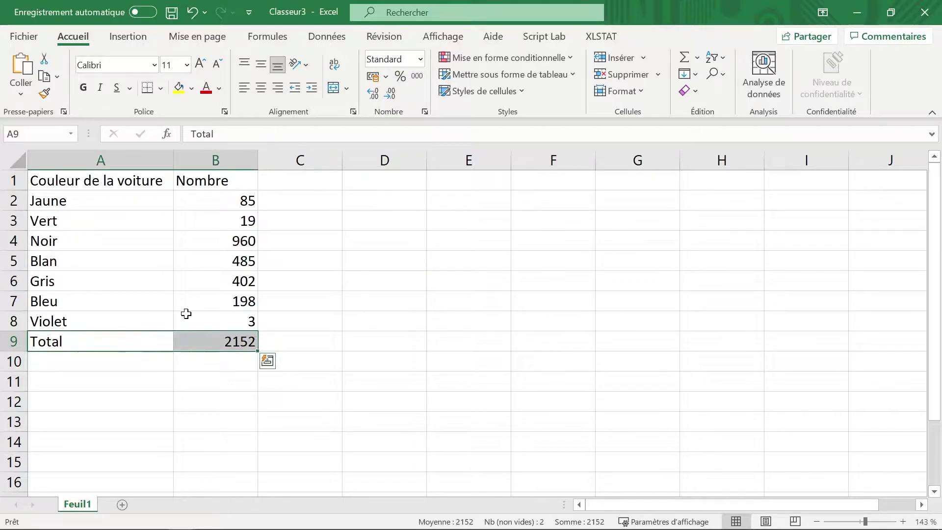
mouse_move(130, 181)
left_mouse_down()
mouse_move(188, 183)
mouse_move(177, 225)
mouse_move(203, 326)
left_mouse_up()
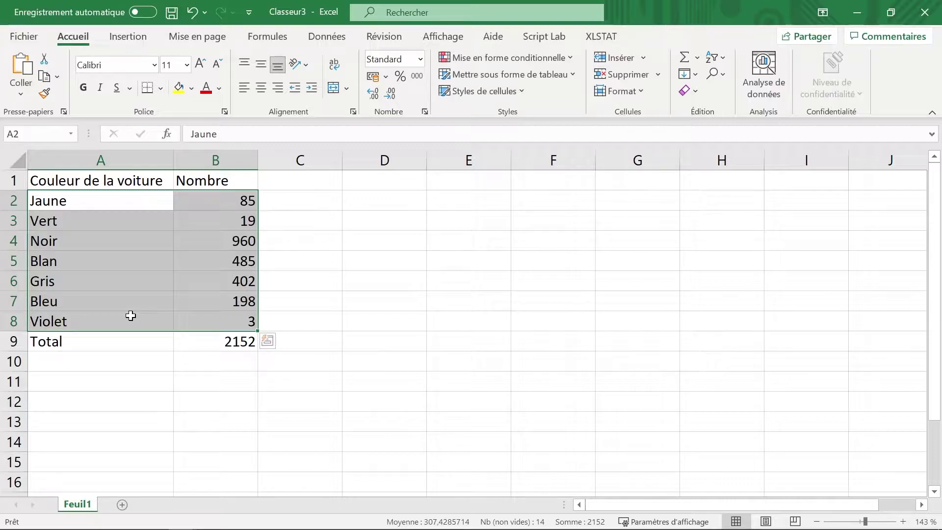
- Insert the recommended Histogramme groupé (clustered column) chart from the Insertion tab
left_click(143, 39)
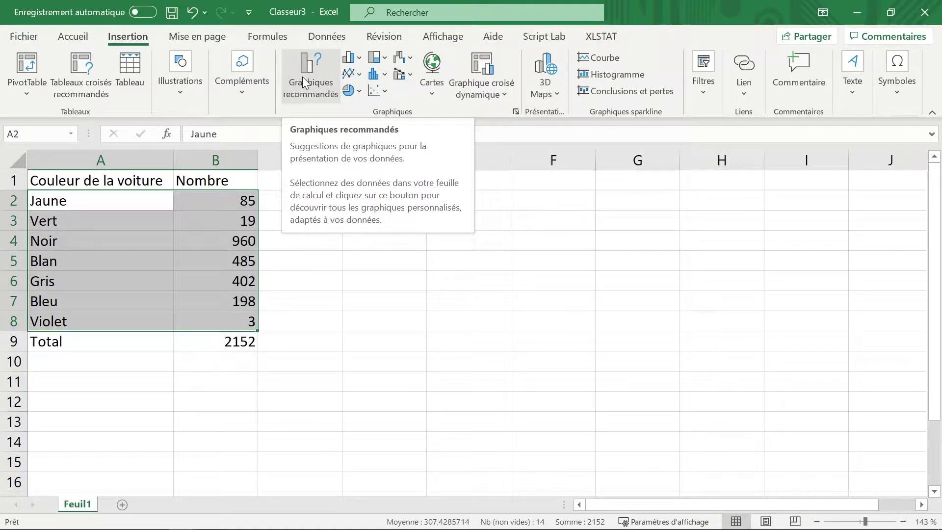
left_click(302, 77)
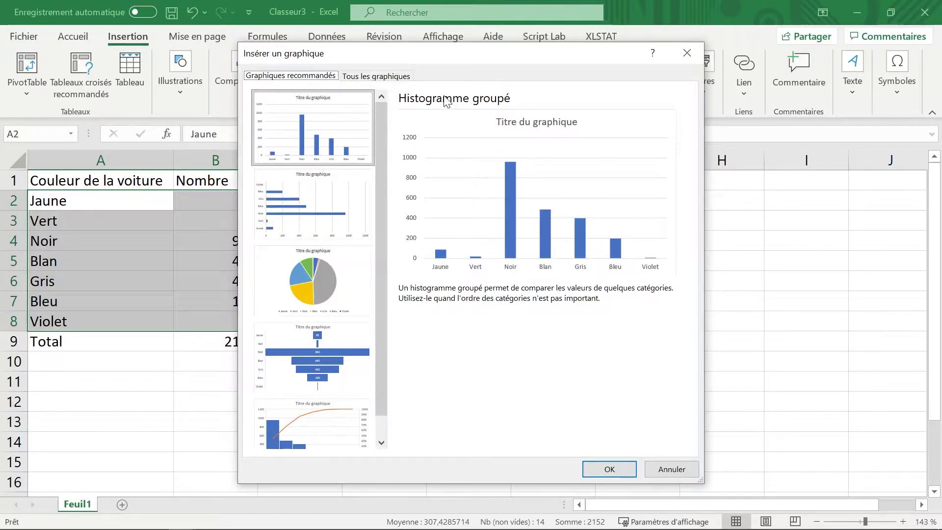
left_click(609, 470)
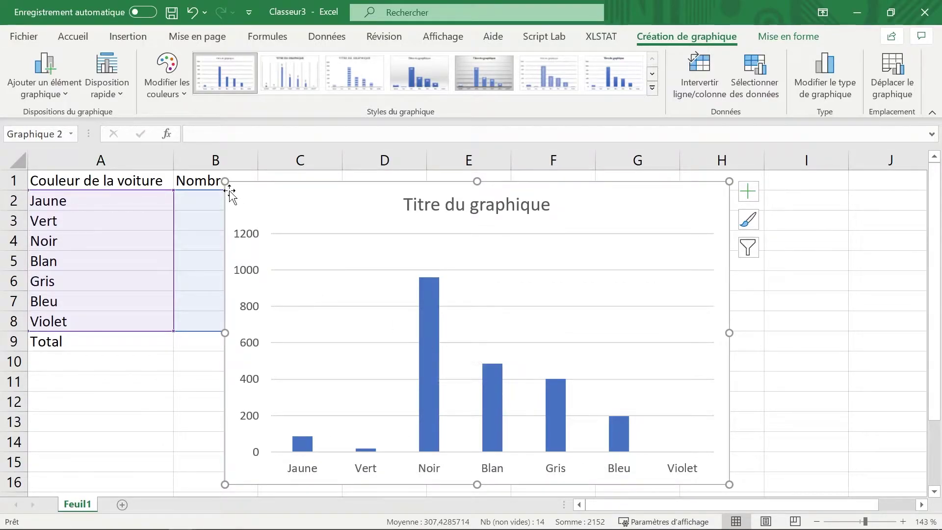
- Drag the chart over columns D–G so the Nombre column is clear
mouse_move(225, 181)
left_mouse_down()
mouse_move(379, 227)
mouse_move(365, 211)
left_mouse_up()
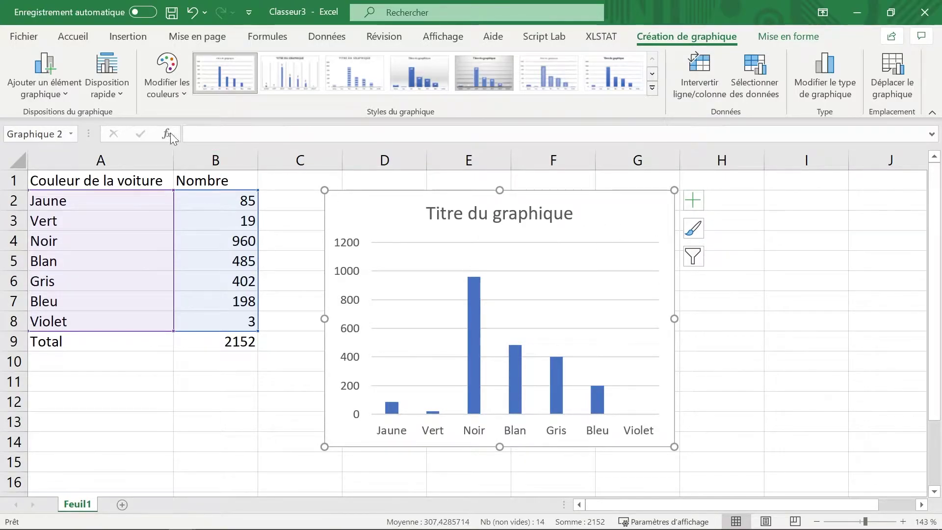
- Enable axis titles and label the vertical axis 'Nombre de voitures'
left_click(693, 201)
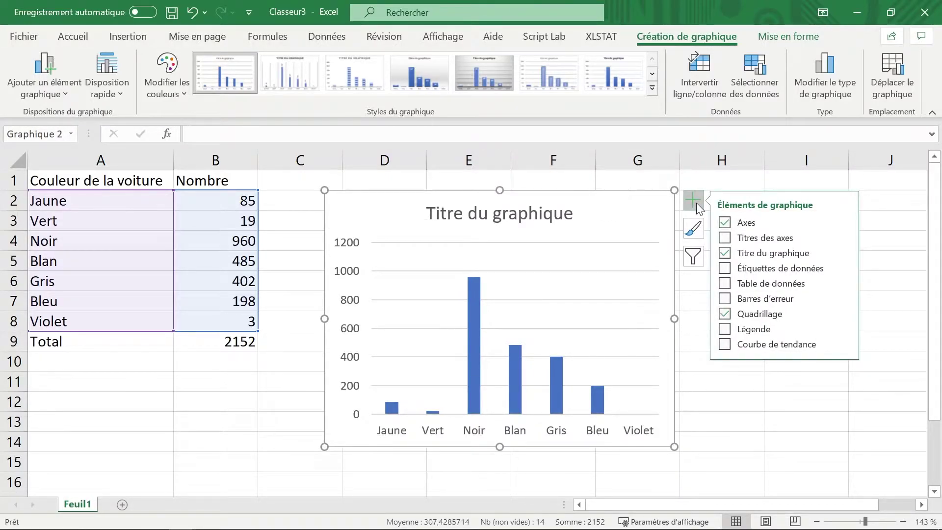
left_click(725, 239)
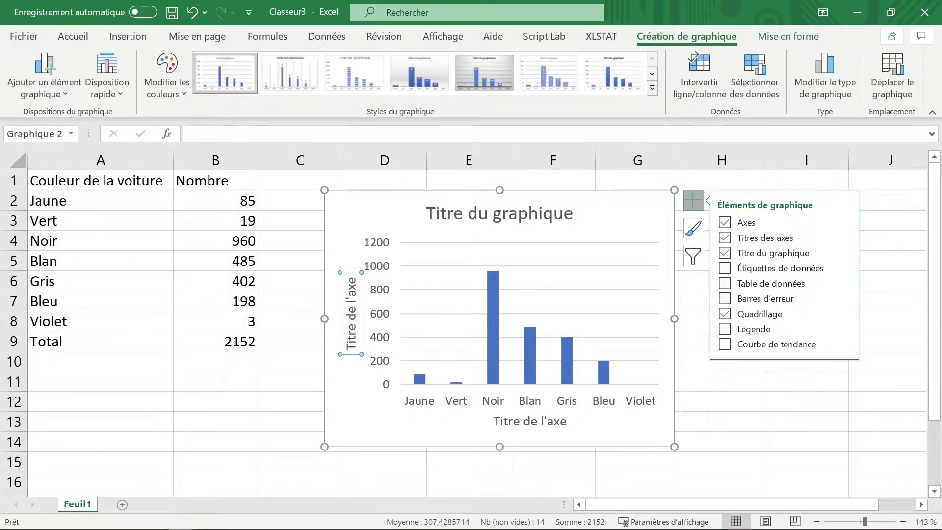
key("Escape")
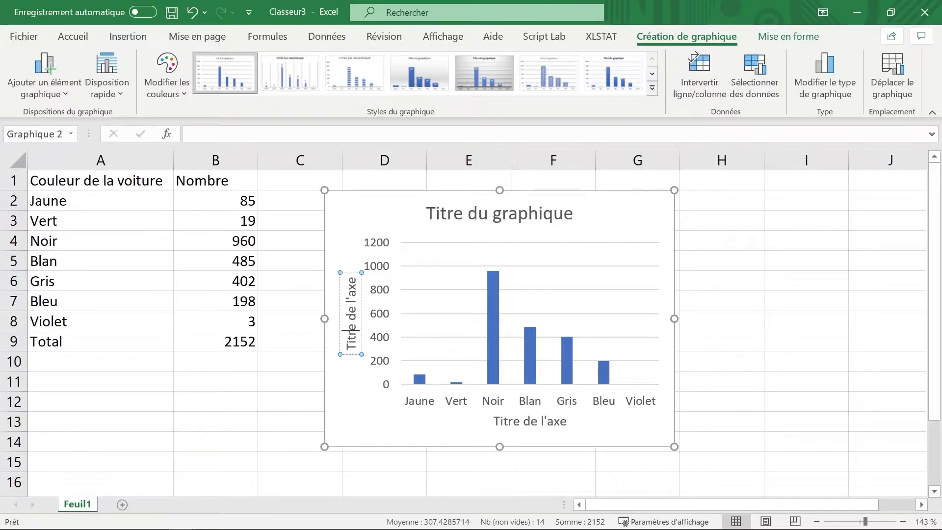
left_click_drag(350, 346, 350, 289)
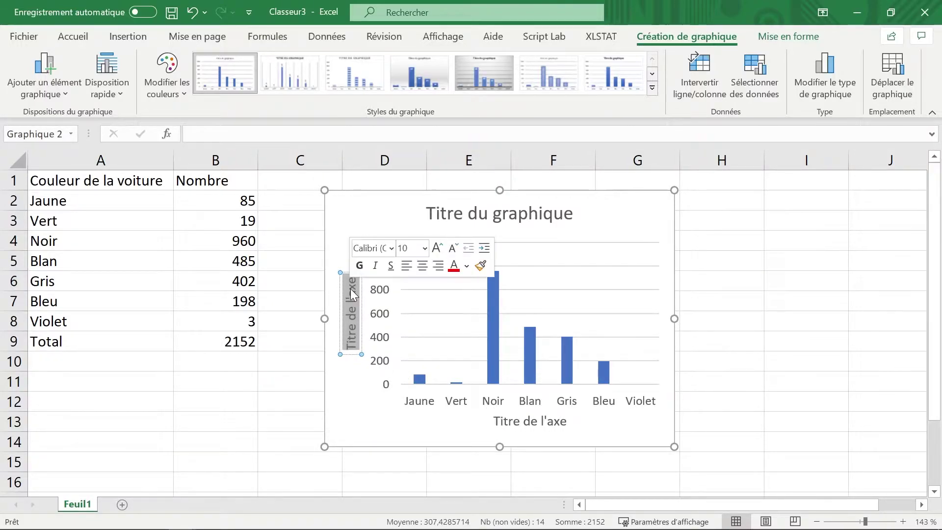
key("BackSpace")
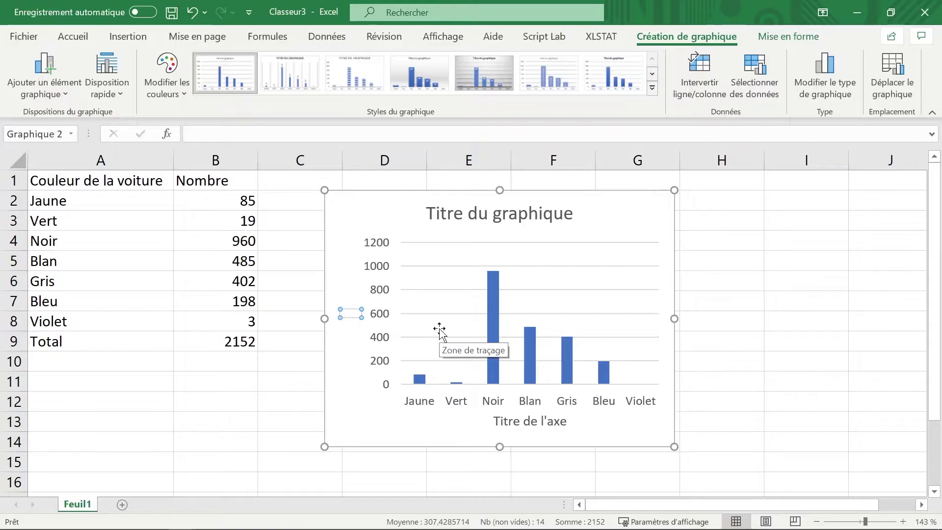
type("Nombre d")
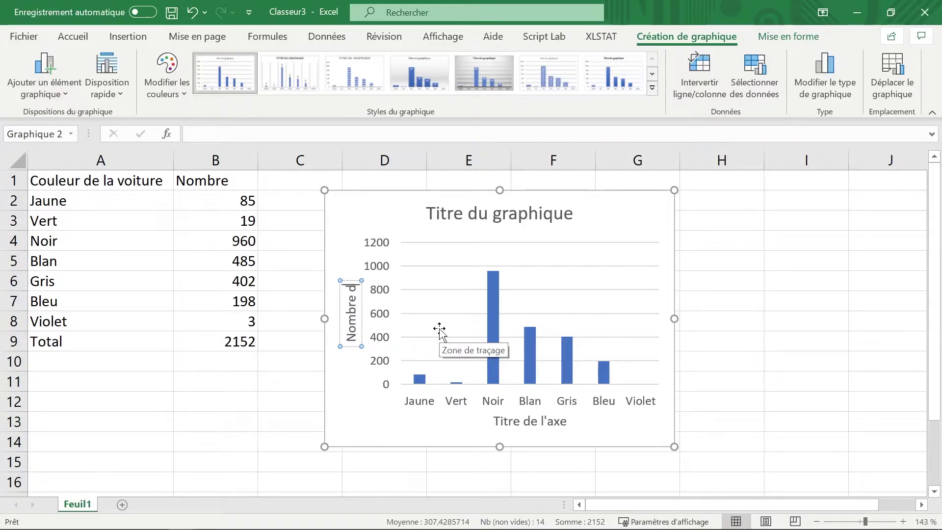
type("e voiture")
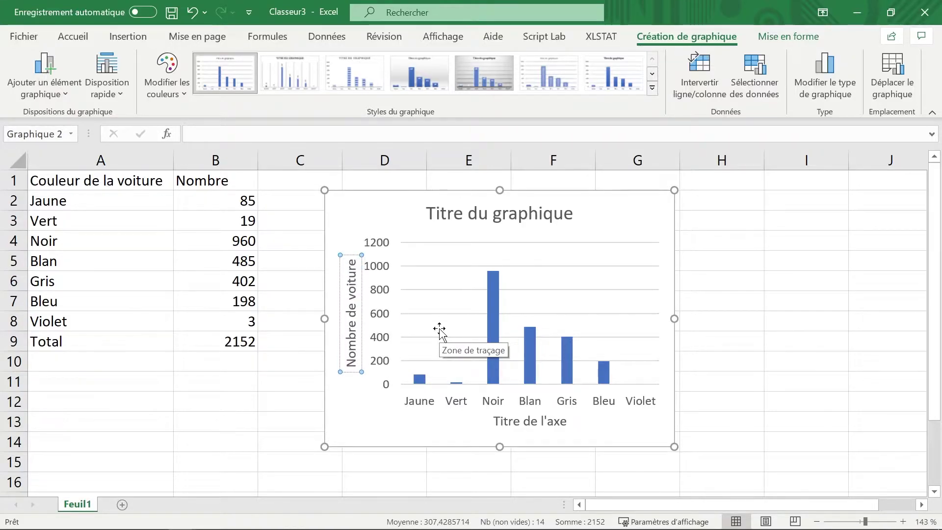
type("s")
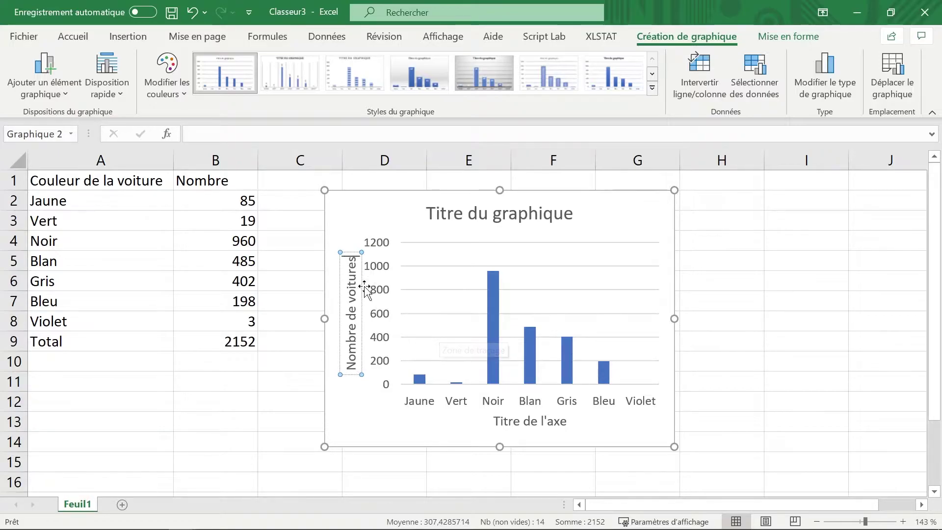
- Label the horizontal axis 'Couleur', fixing the typo
left_click(511, 426)
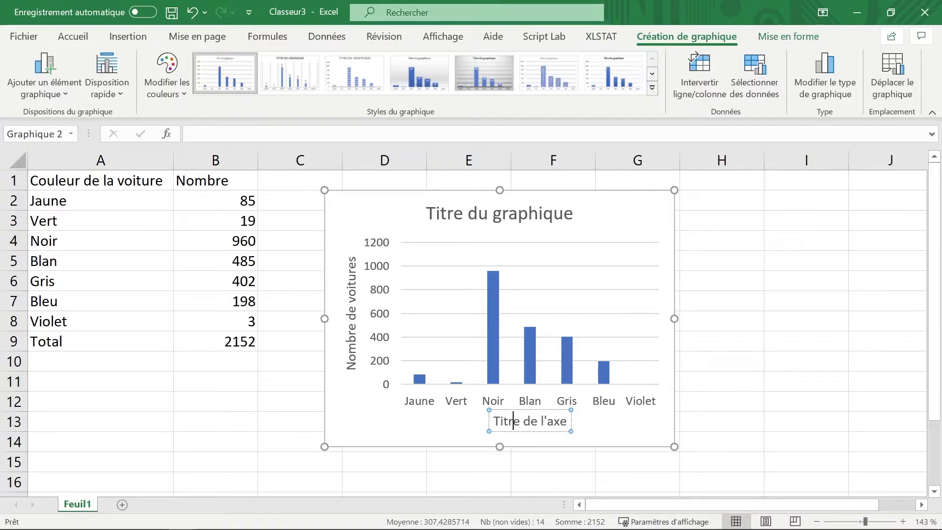
triple_click(560, 424)
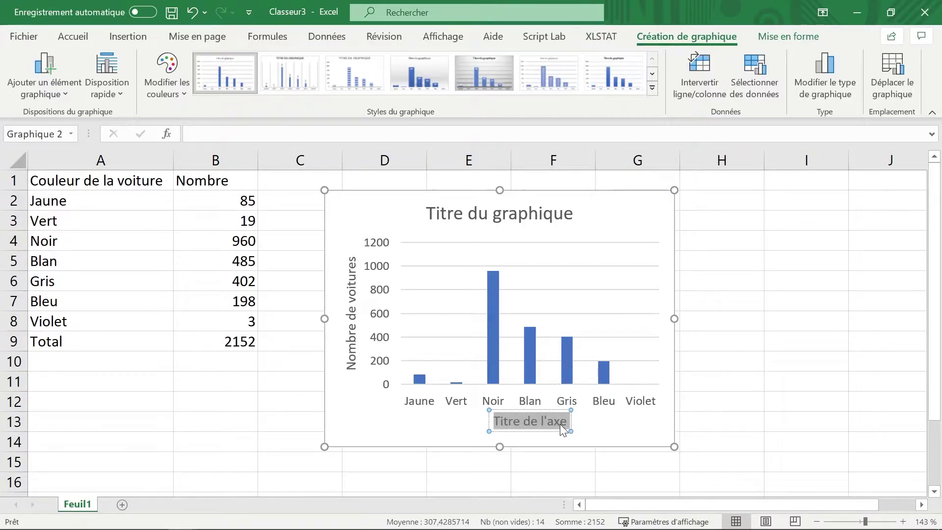
type("Coue")
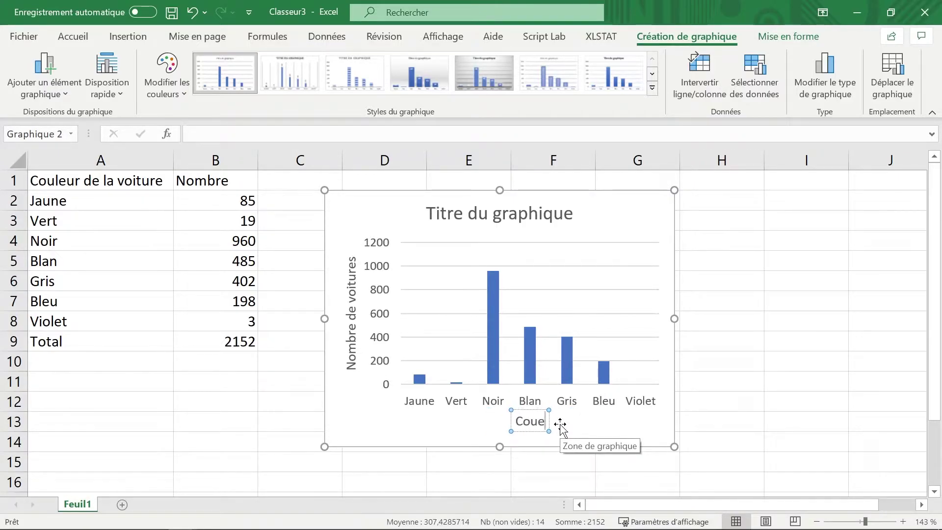
key("BackSpace")
type("leur")
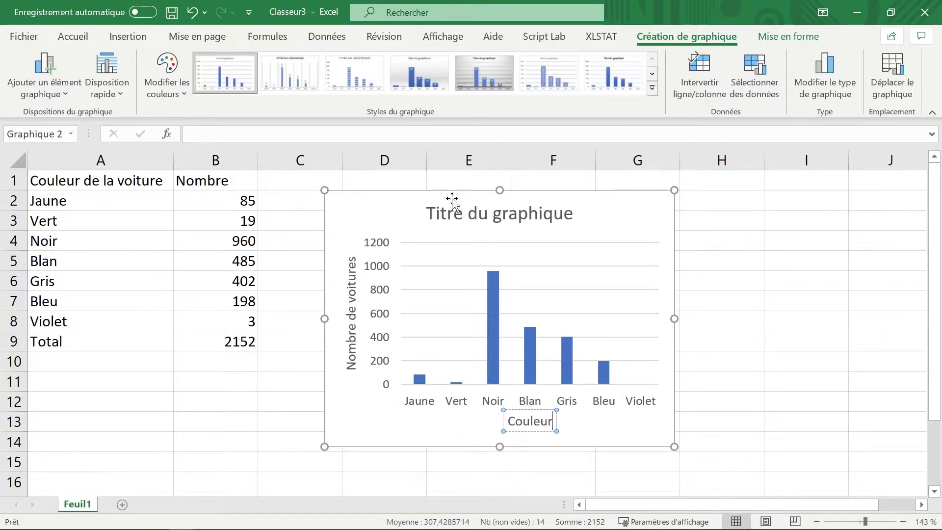
left_click(454, 216)
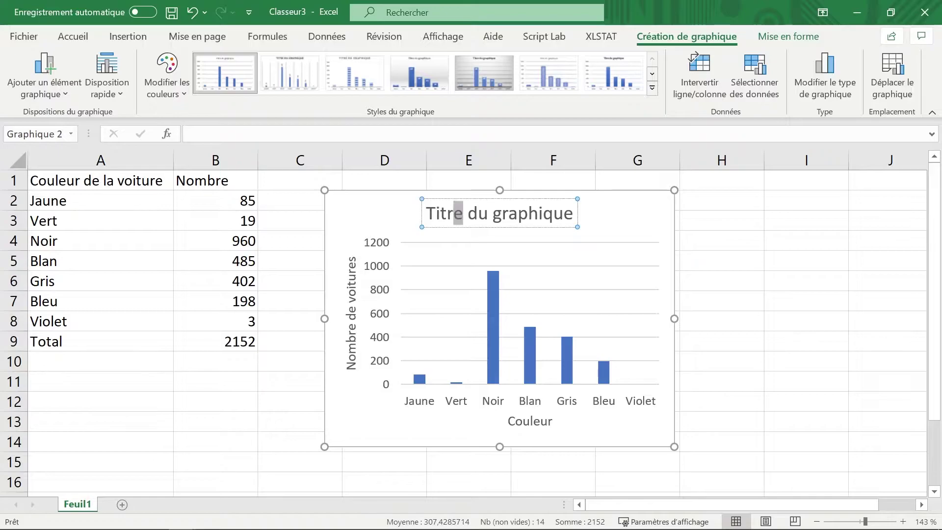
- Type the chart title, insert 'observées' and replace 'en fonction de' with 'suivant'
triple_click(457, 214)
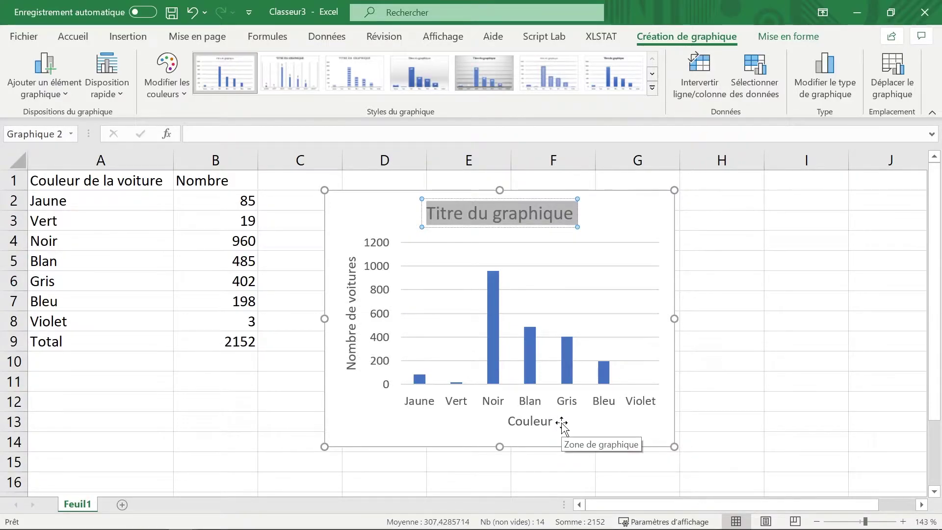
type("No")
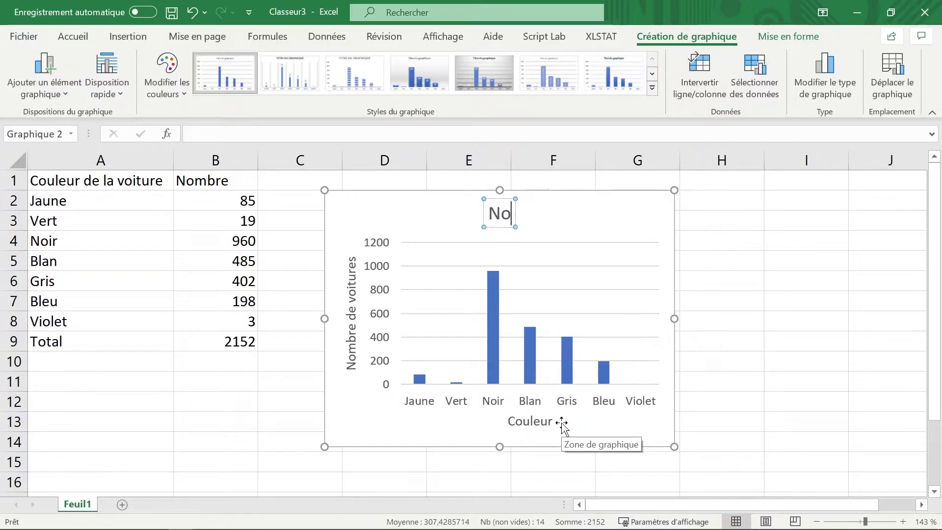
type("mbre de voitures en fonction de leur couleur")
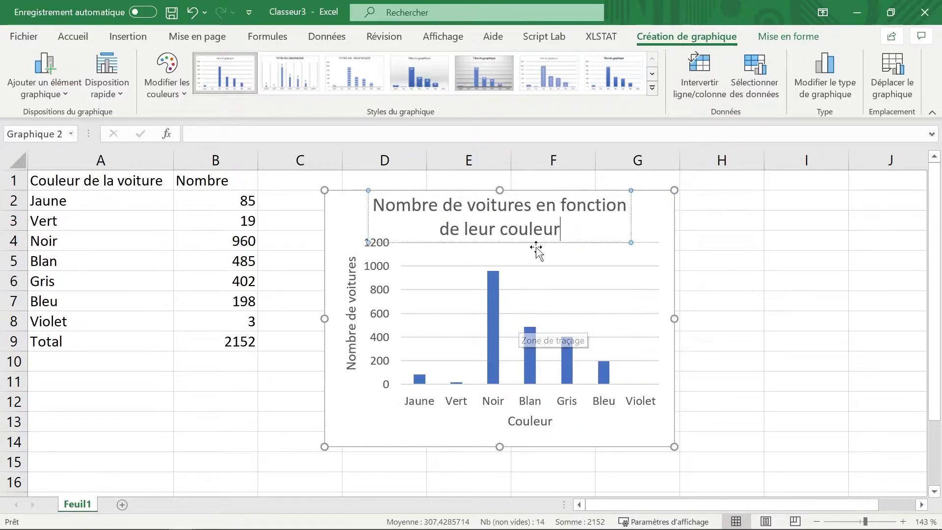
left_click(535, 205)
type("o")
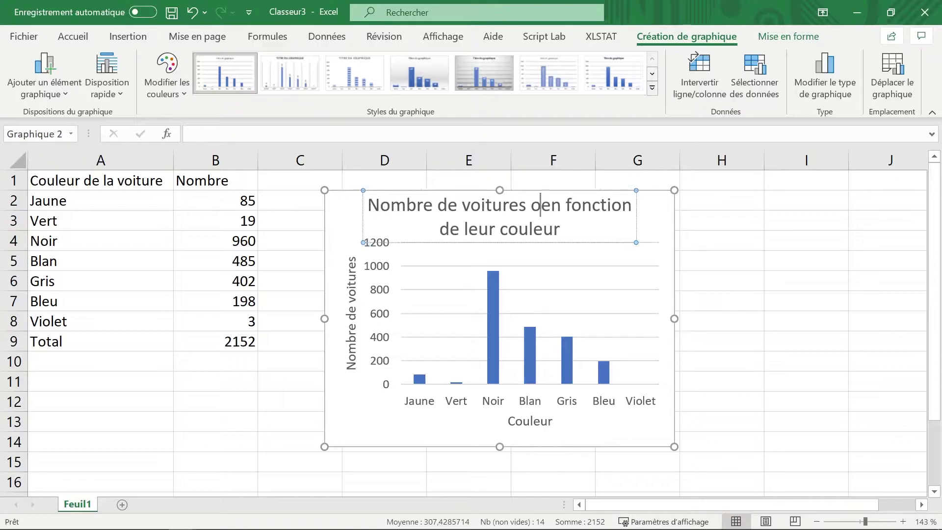
type("bservées")
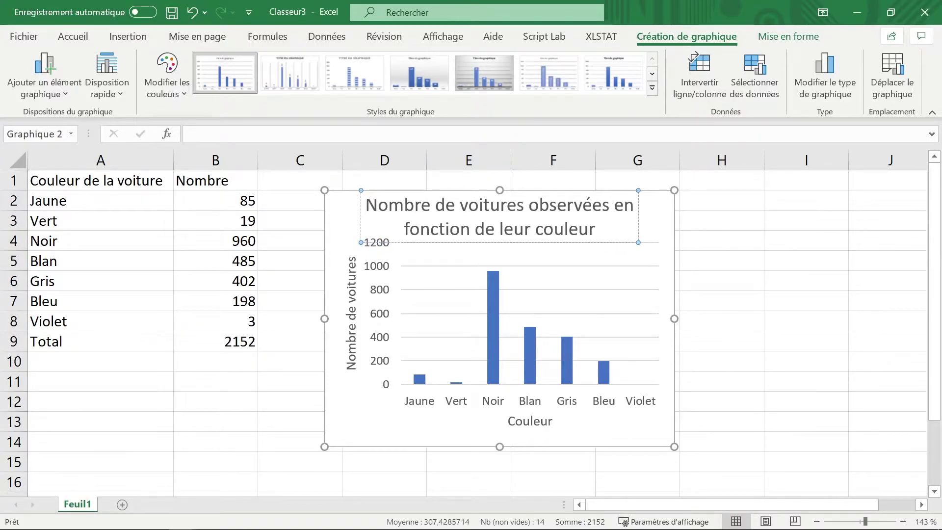
key("ctrl+shift+Right")
key("ctrl+shift+Right")
key("ctrl+shift+Right")
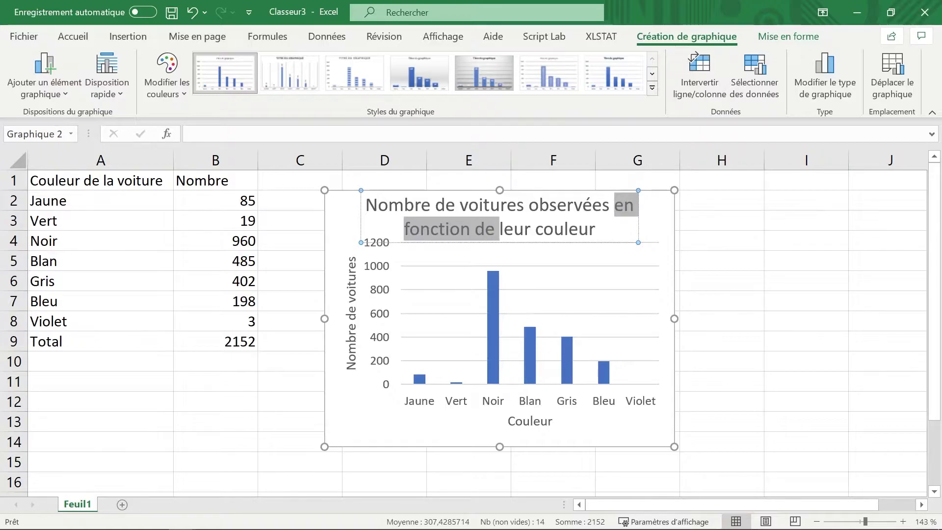
type("suivant")
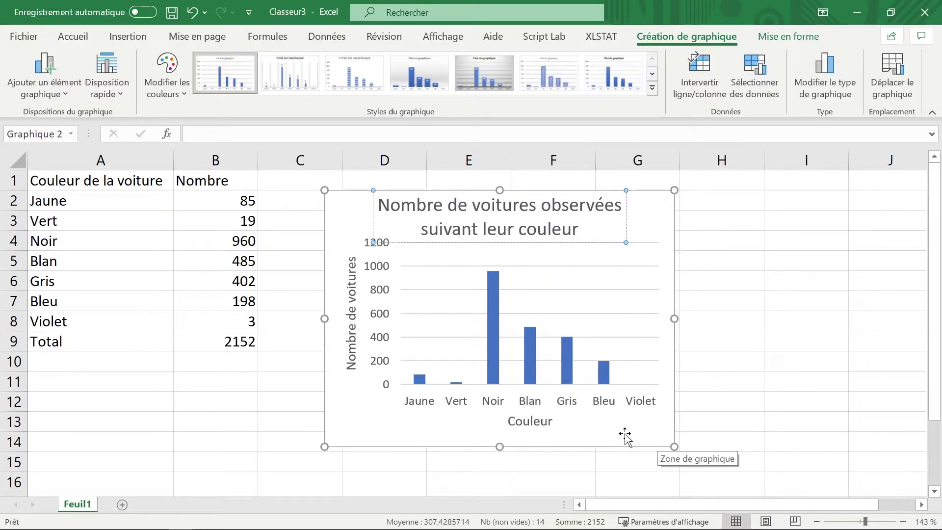
left_click(625, 434)
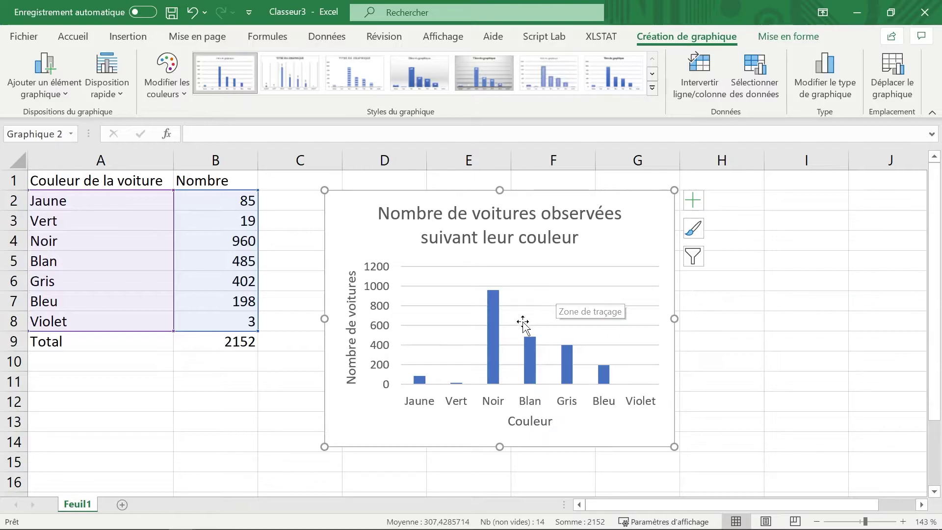
- Fill all the chart's columns with gold via the series fill settings
left_click(493, 332)
double_click(493, 332)
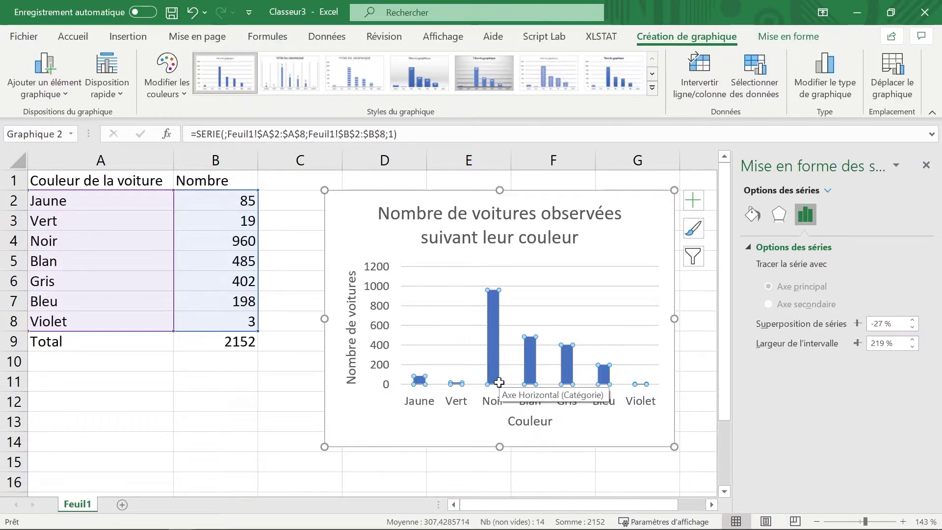
left_click(754, 218)
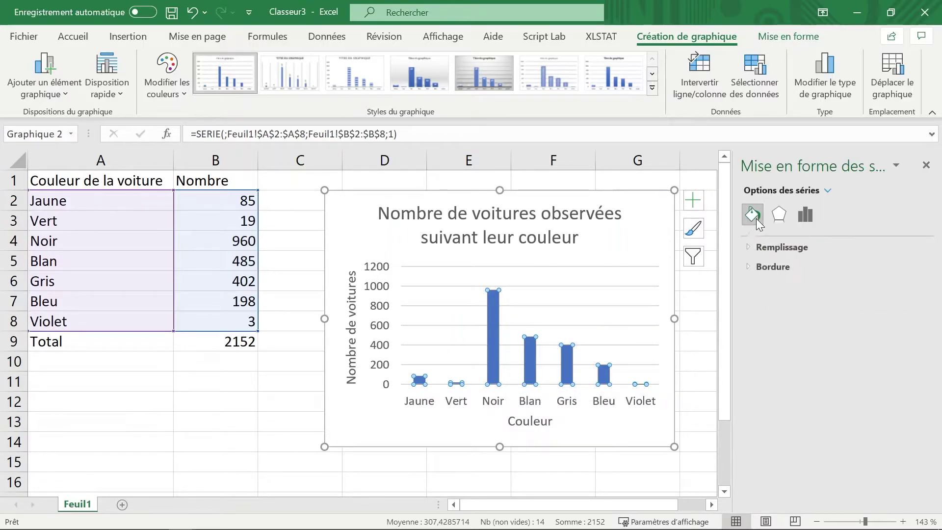
left_click(749, 247)
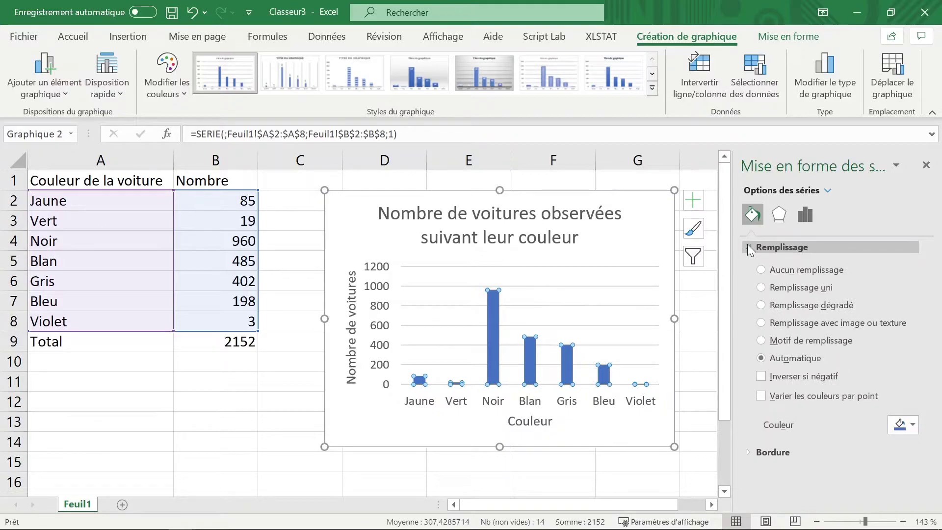
left_click(900, 426)
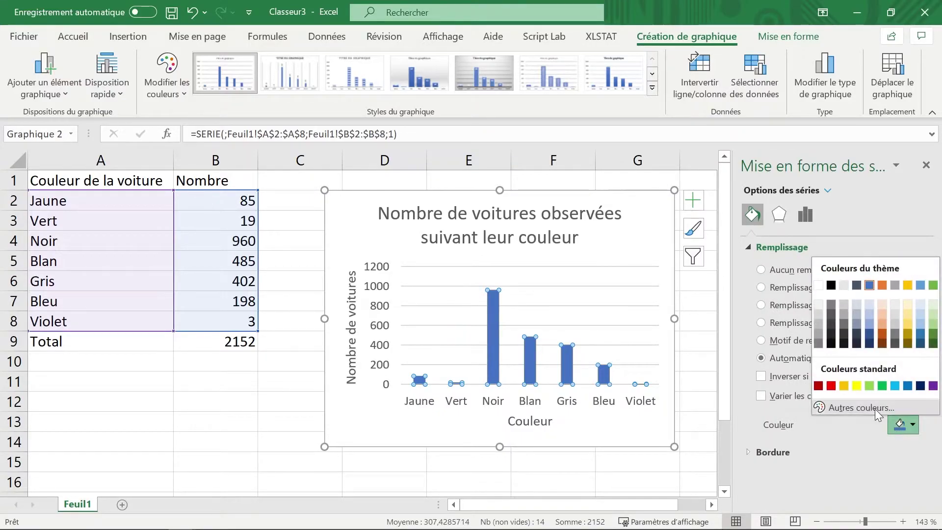
left_click(843, 386)
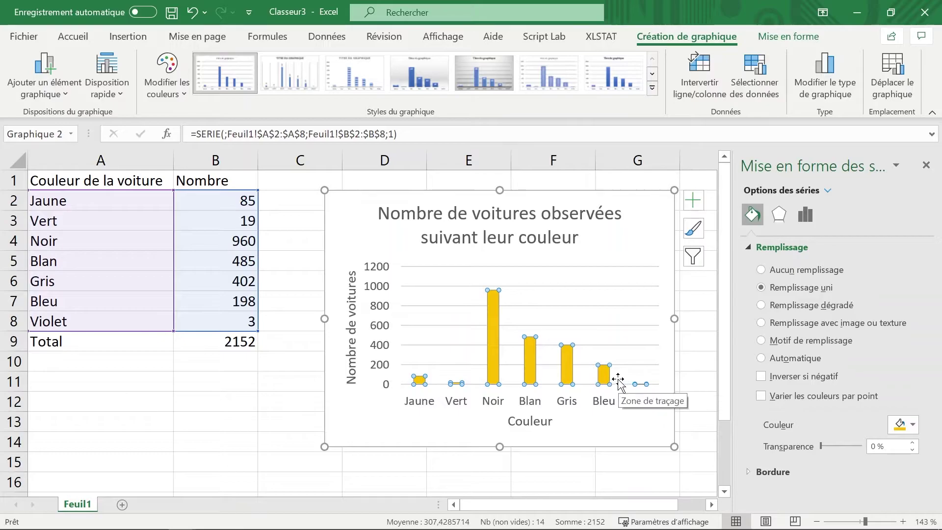
- Fill the Noir column alone with black
left_click(494, 375)
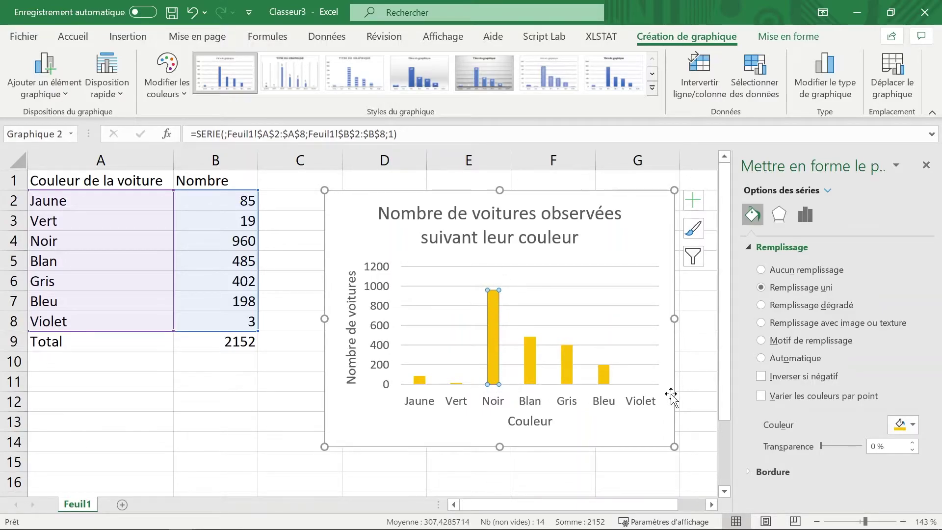
left_click(911, 425)
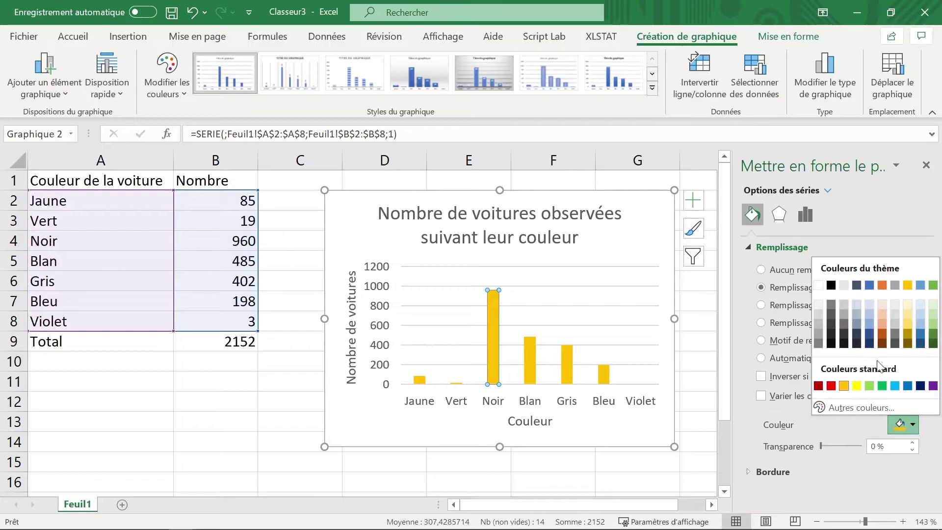
left_click(832, 286)
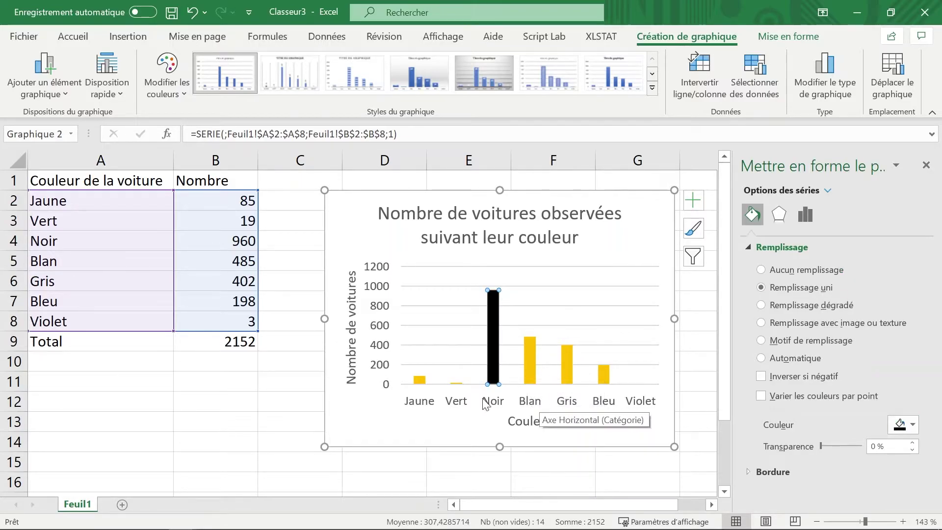
- Correct cell A5 from 'Blan' to 'Blanc' and select the Blanc bar
double_click(81, 253)
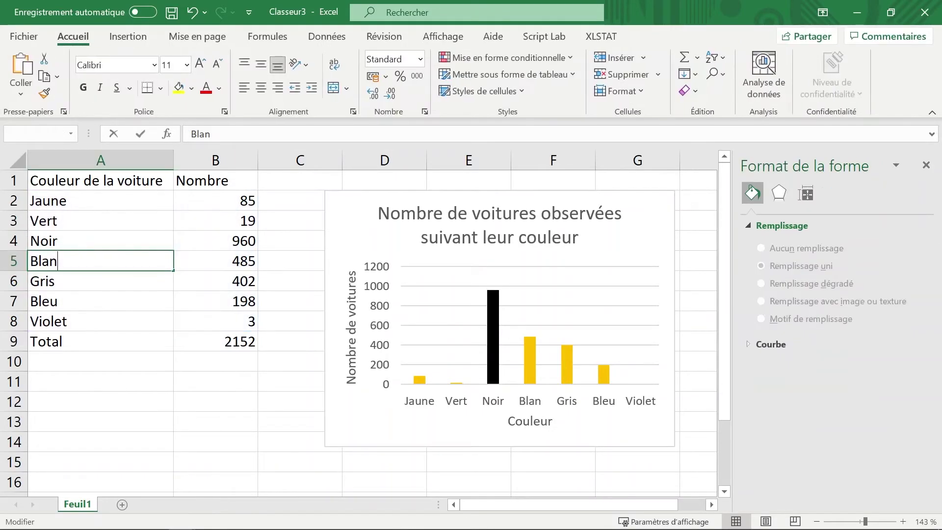
type("c")
left_click(154, 382)
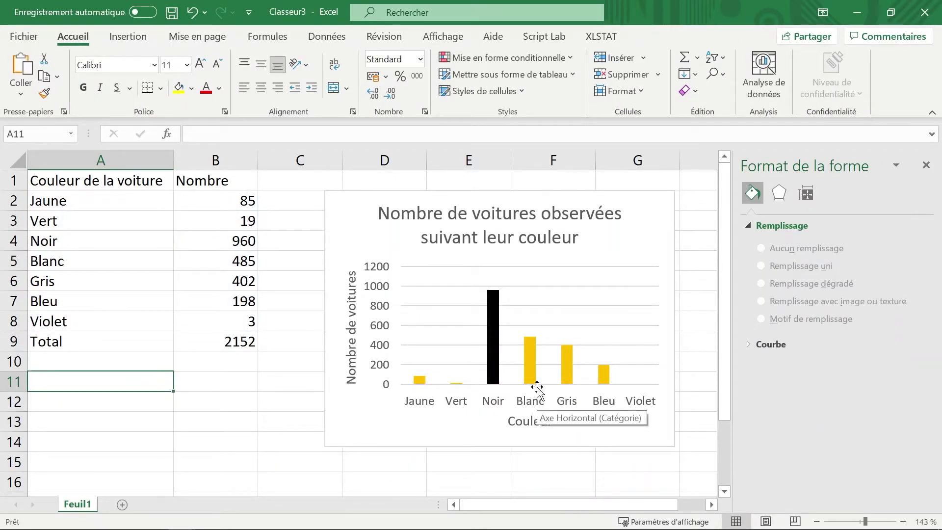
left_click(534, 372)
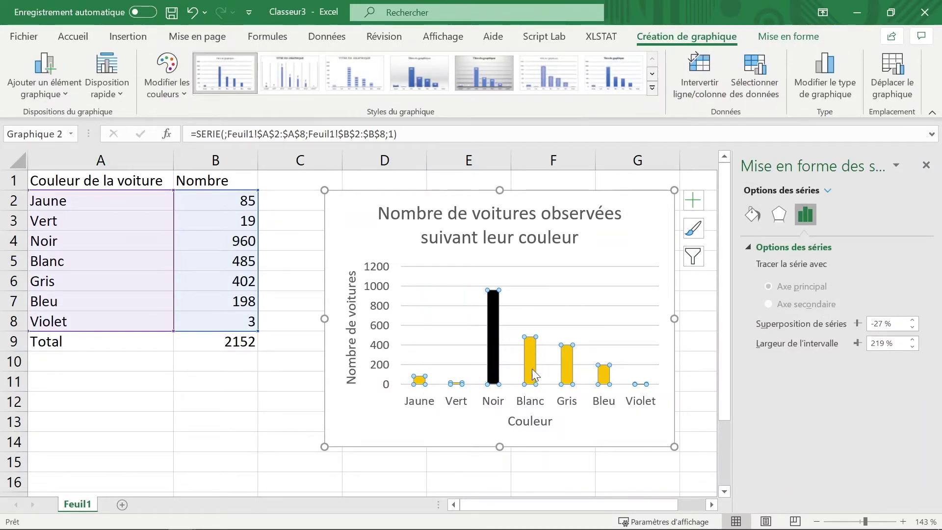
left_click(531, 366)
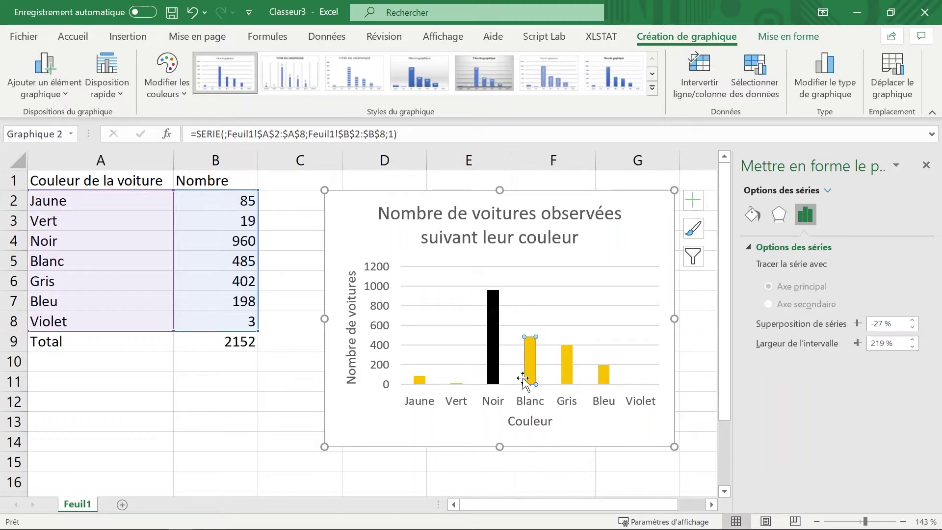
- Fill the Blanc column white, then reselect it on its own
left_click(757, 219)
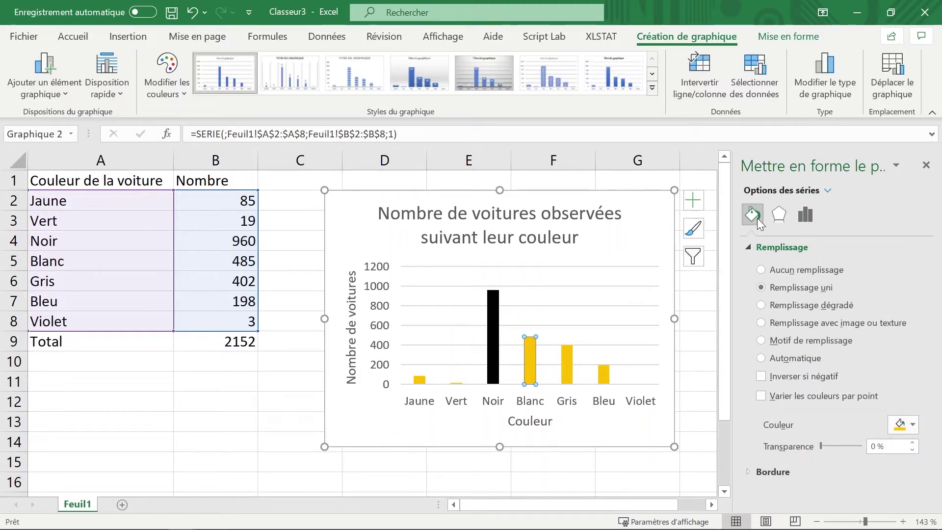
left_click(892, 431)
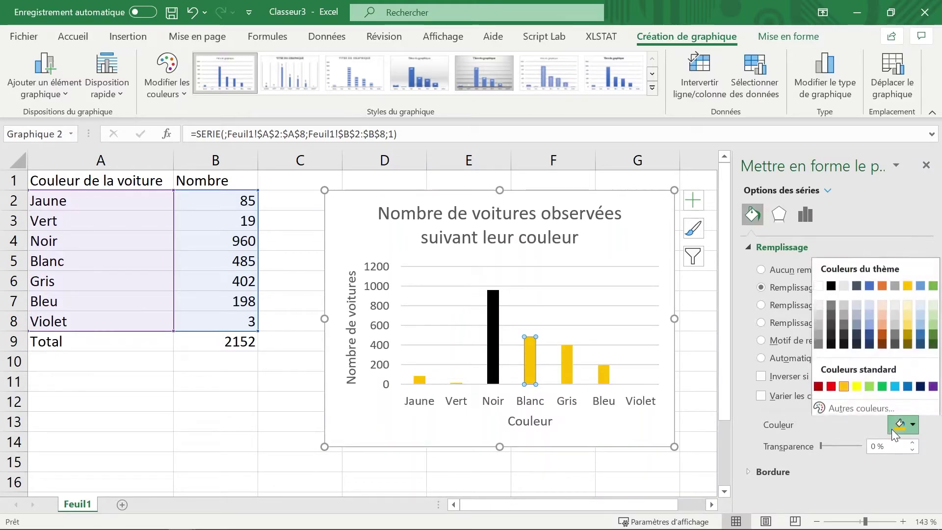
left_click(819, 286)
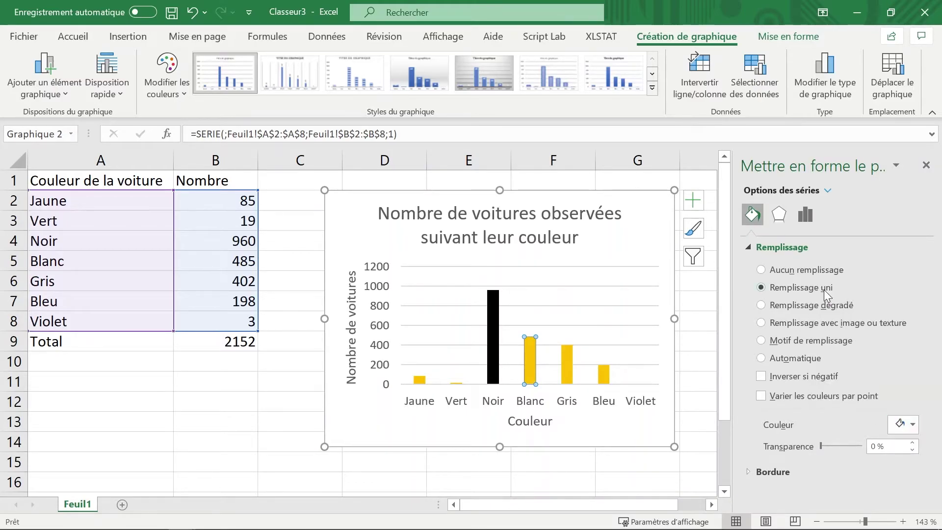
left_click(588, 358)
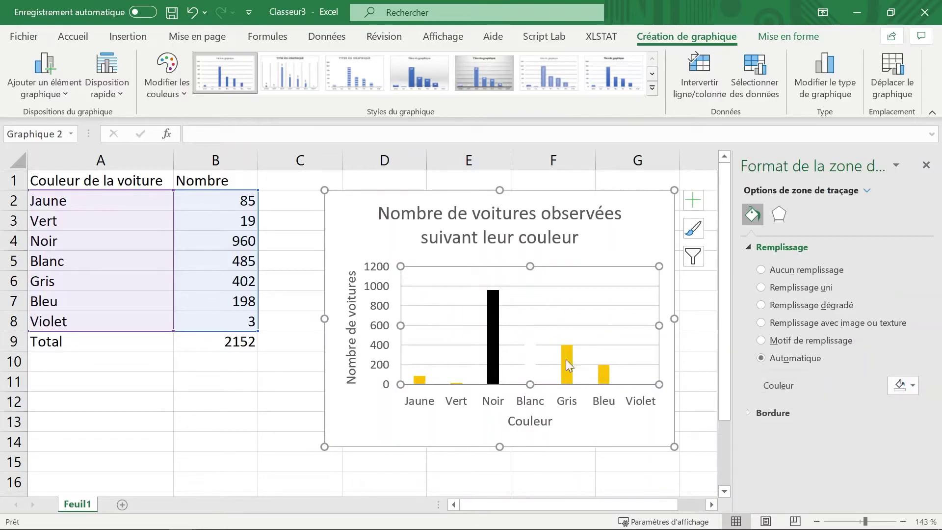
left_click(533, 372)
left_click(534, 371)
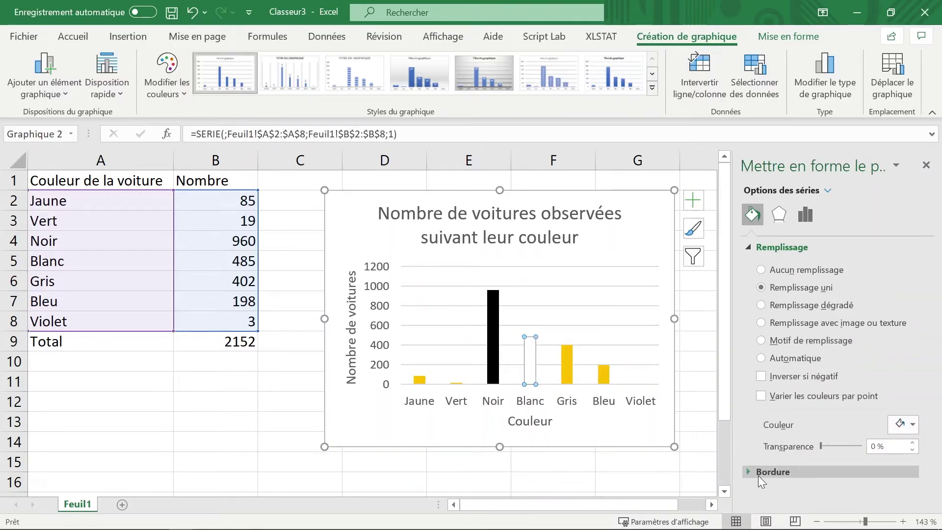
- Give the white Blanc column a solid black border, then select the chart area
left_click(800, 472)
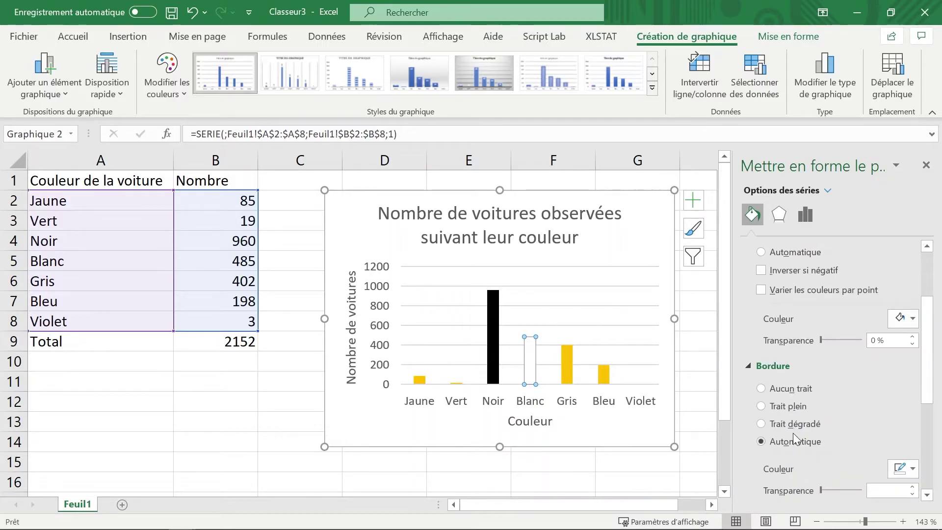
left_click(791, 407)
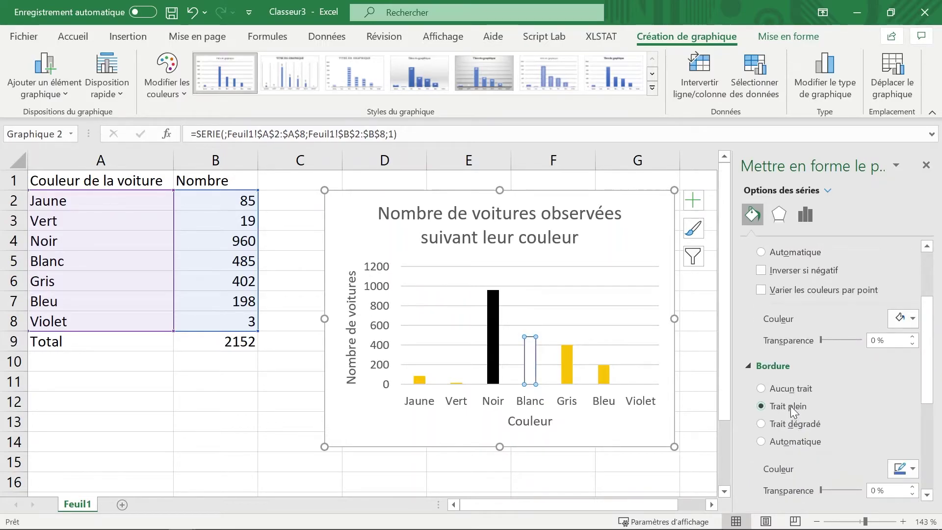
scroll(793, 411, "down", 2)
left_click(908, 364)
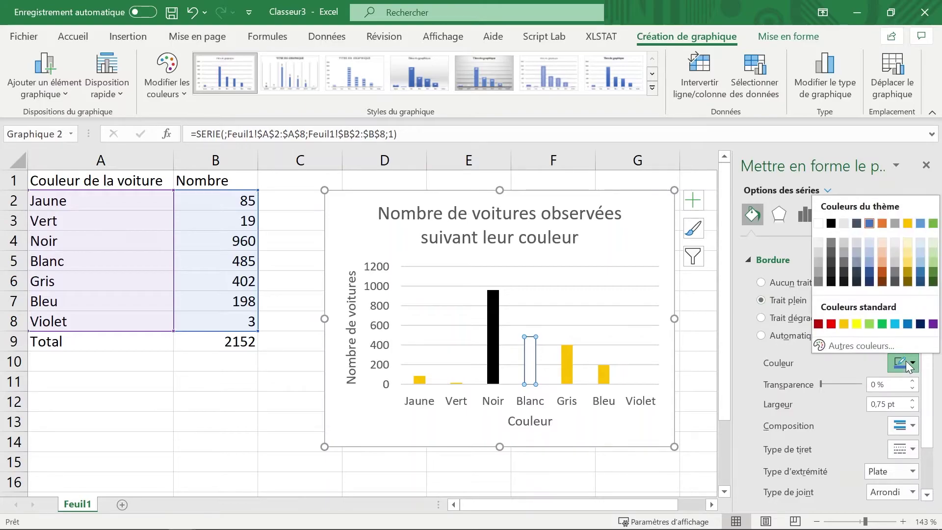
left_click(831, 223)
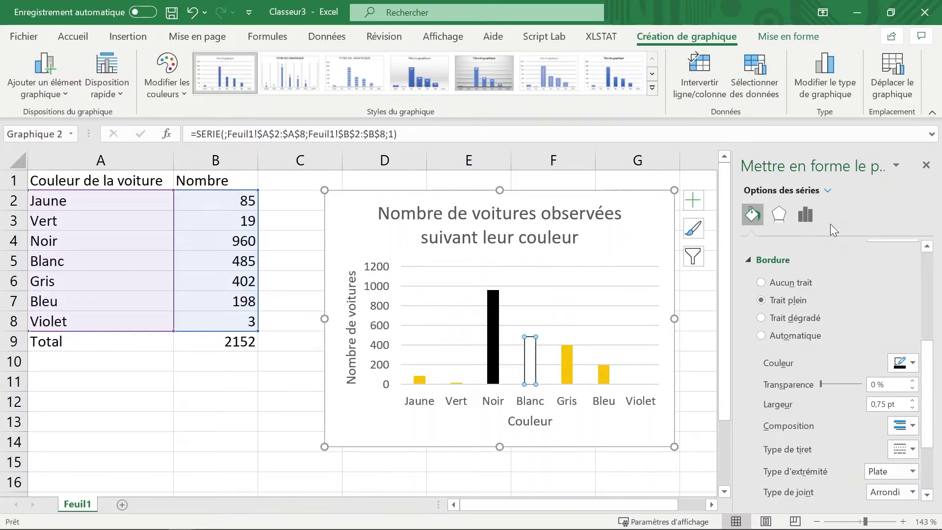
left_click(627, 276)
left_click(421, 430)
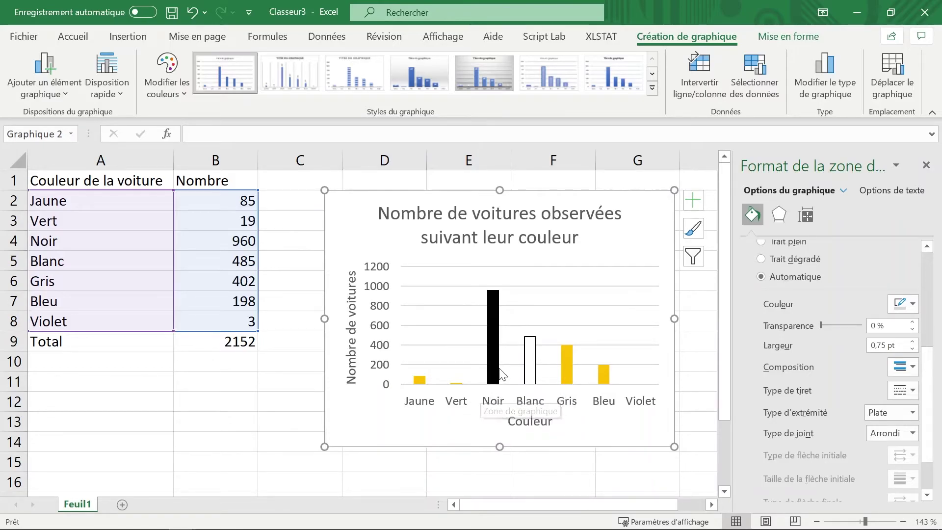
- Refill the whole column series with a single blue theme colour
left_click(500, 373)
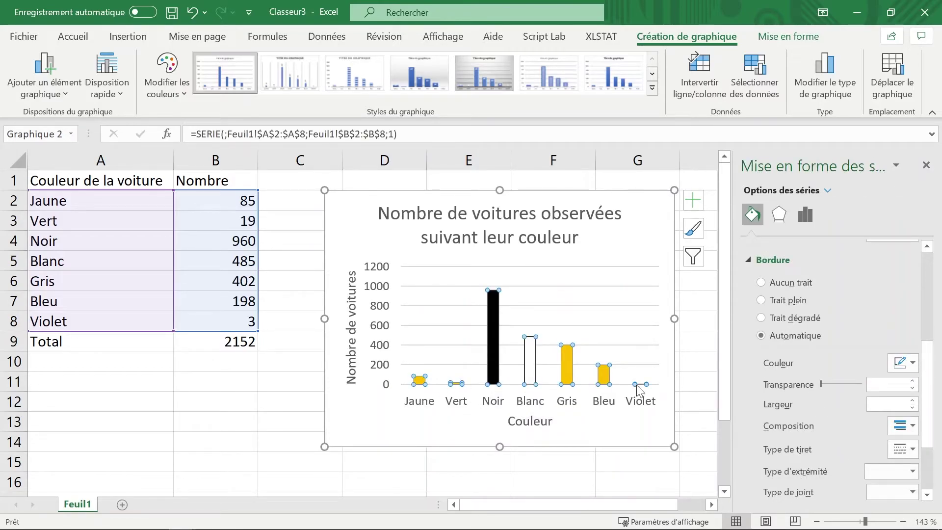
scroll(795, 288, "up", 3)
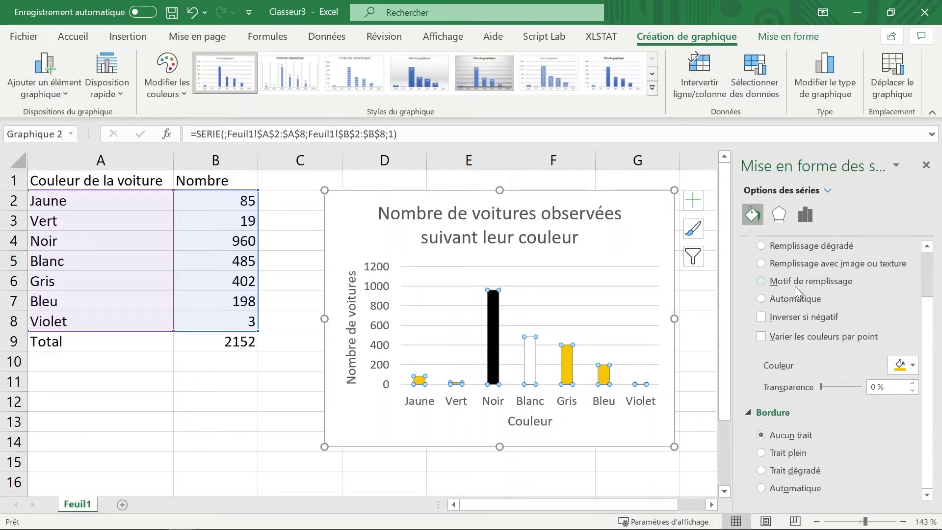
scroll(776, 246, "up", 1)
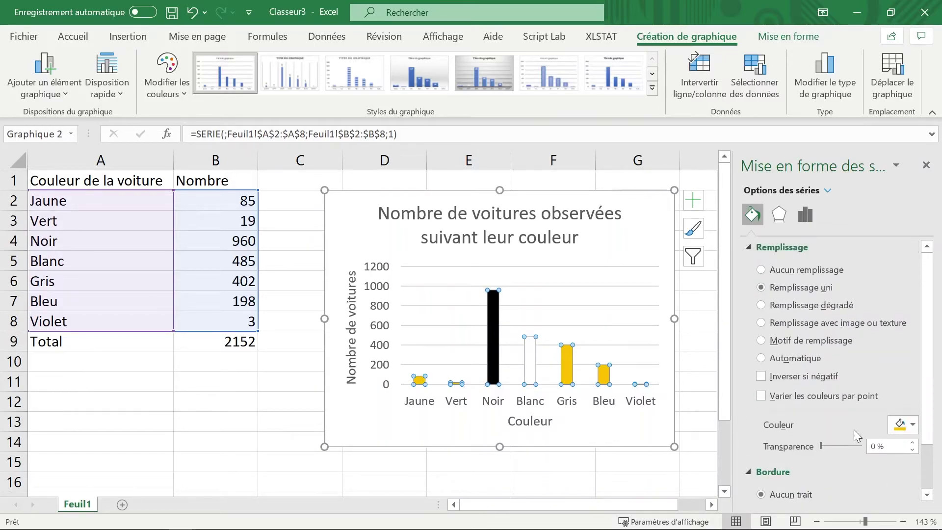
left_click(901, 428)
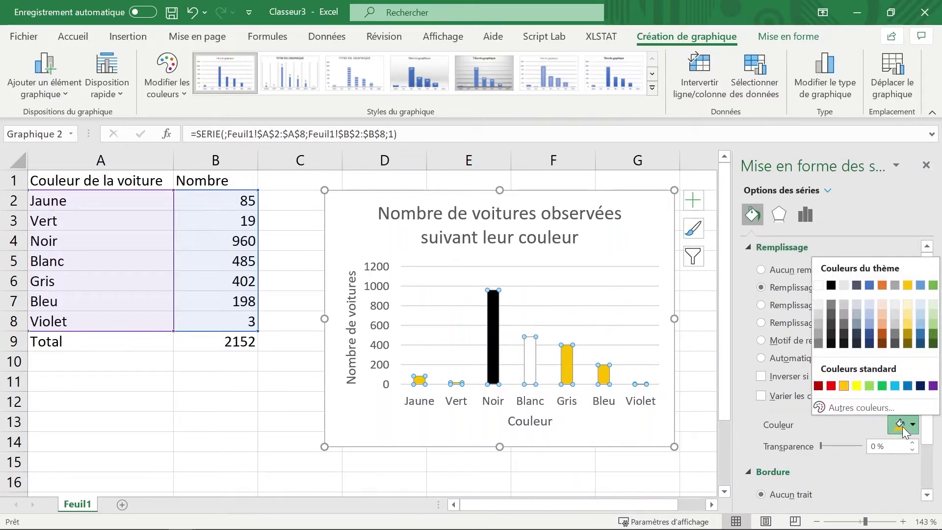
left_click(871, 290)
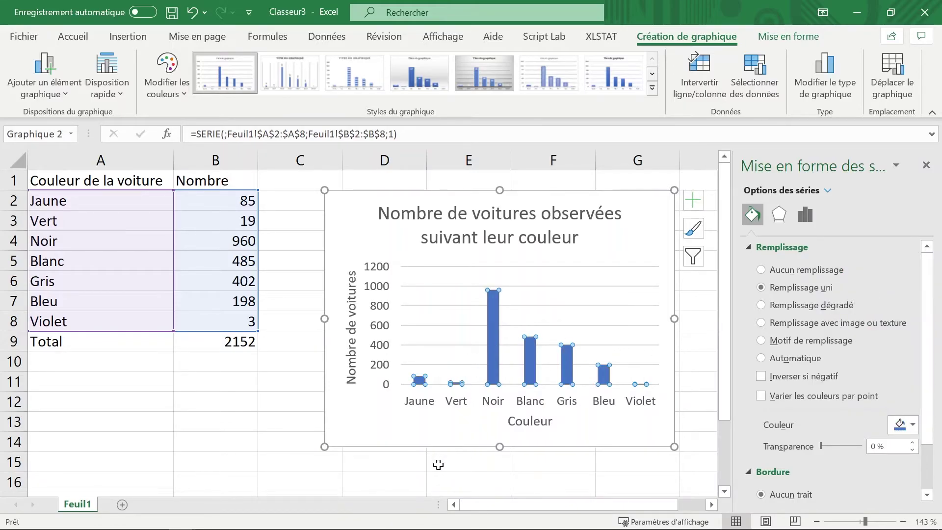
left_click(438, 465)
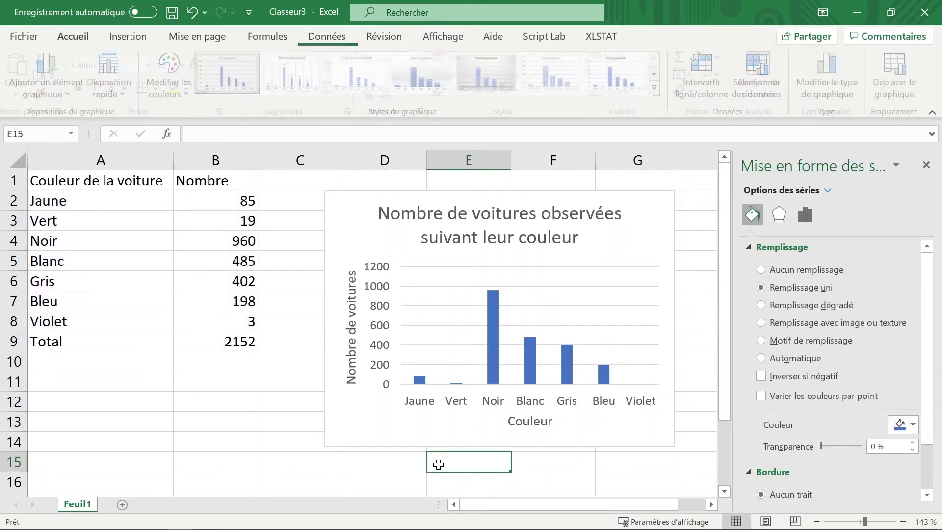
- Close the Format Shape pane, resize the column chart narrower and taller, then select A2:B8
left_click(926, 165)
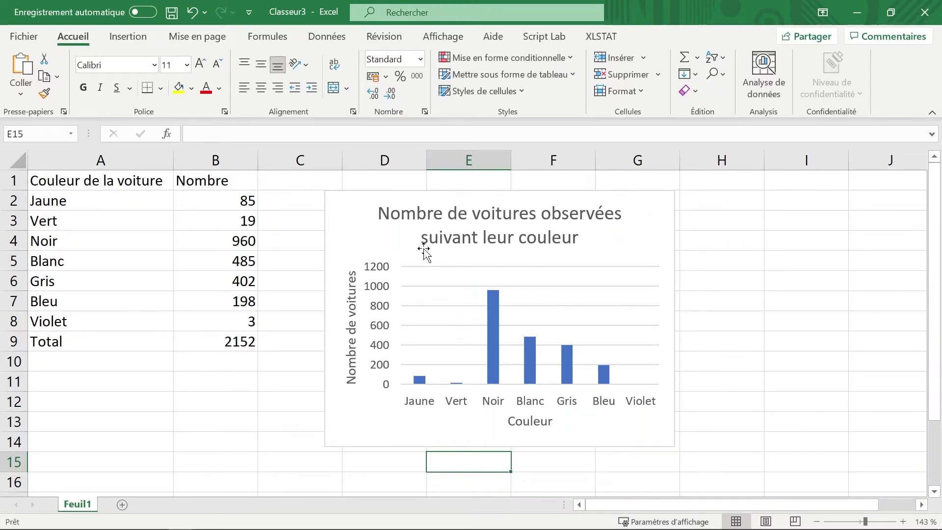
left_click(342, 226)
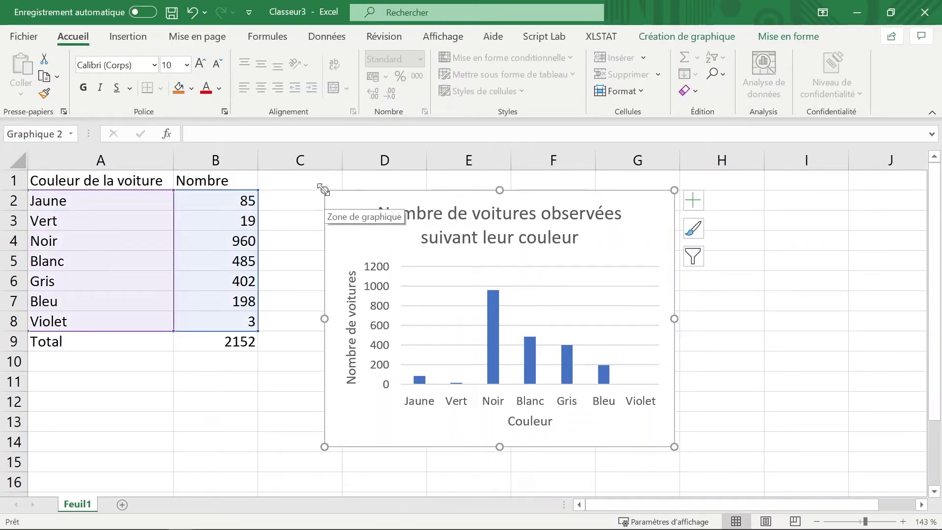
mouse_move(323, 190)
left_mouse_down()
mouse_move(449, 276)
mouse_move(304, 208)
left_mouse_up()
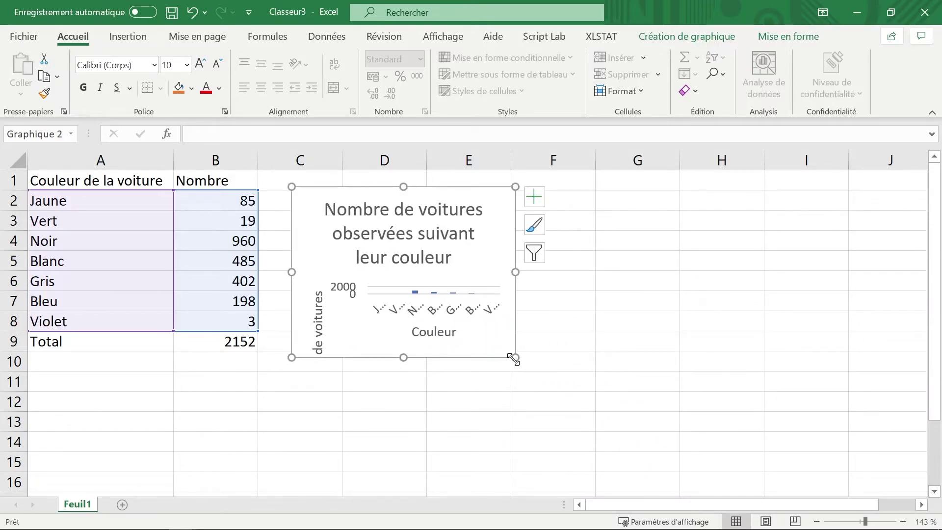
left_click_drag(514, 358, 536, 460)
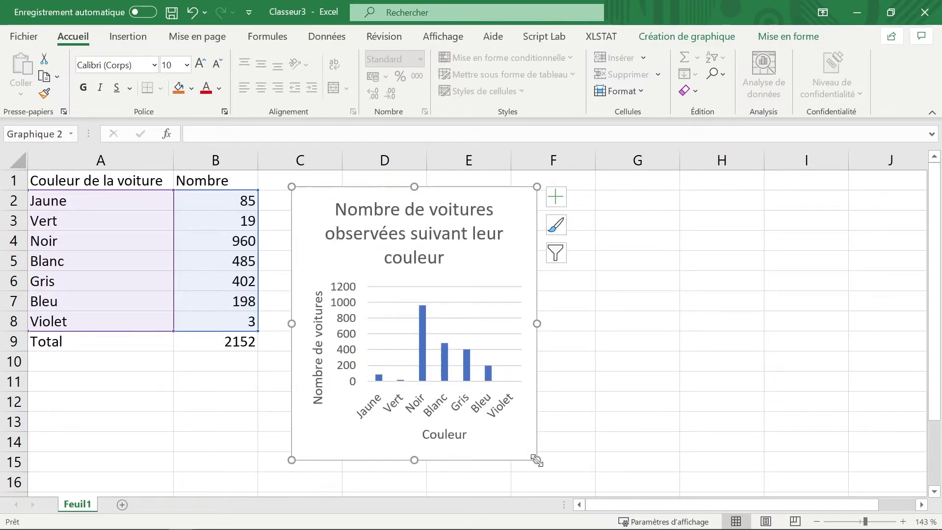
left_click(267, 377)
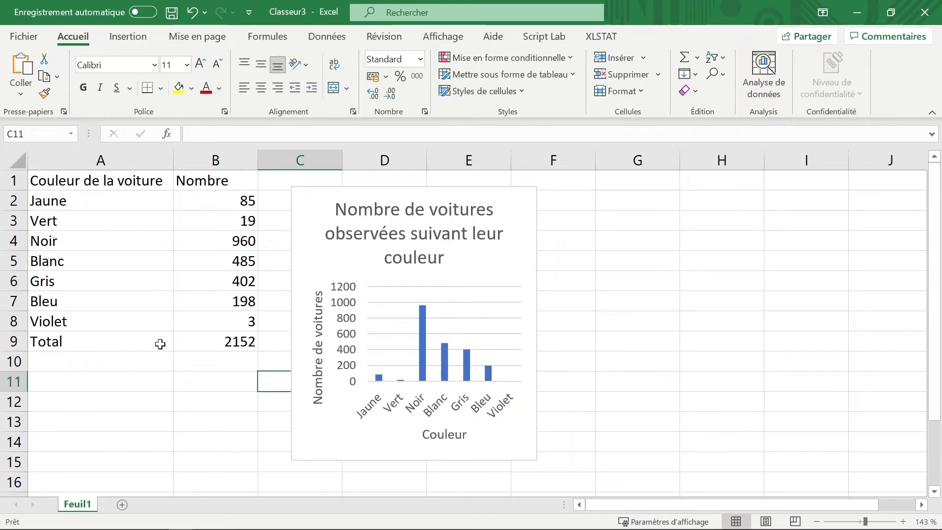
left_click_drag(105, 203, 247, 321)
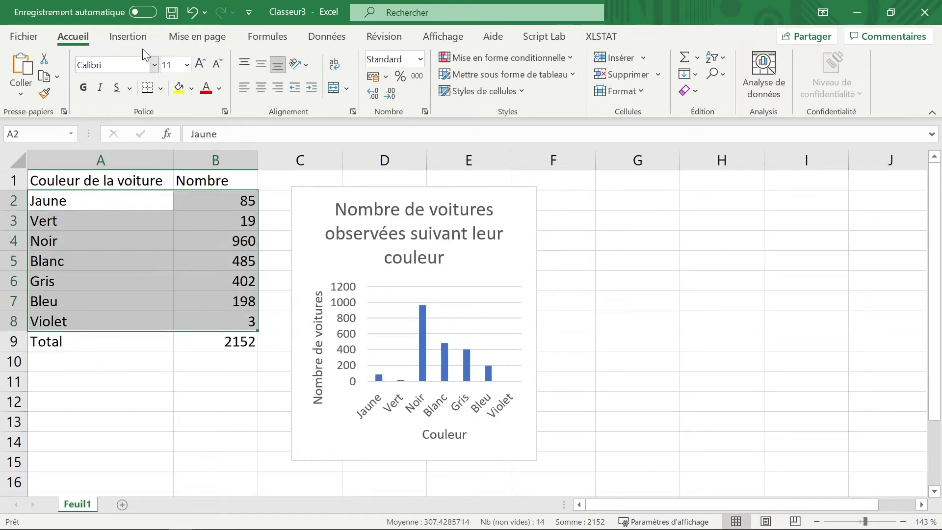
- Insert a Barres groupées clustered bar chart from Graphiques recommandés
left_click(139, 35)
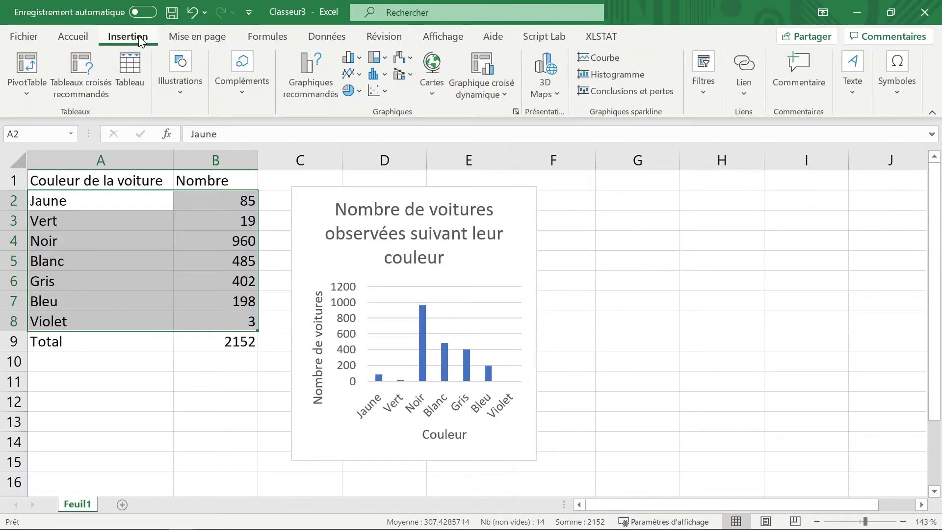
left_click(310, 76)
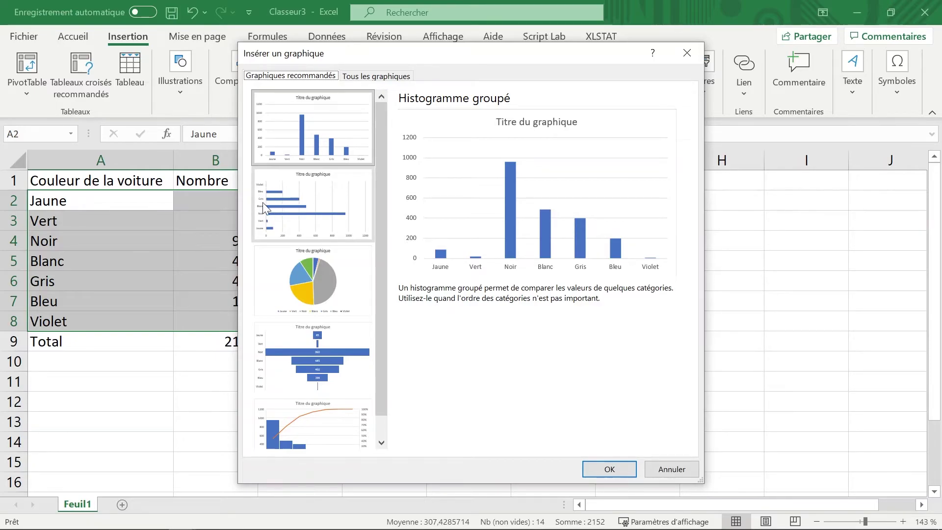
left_click(303, 216)
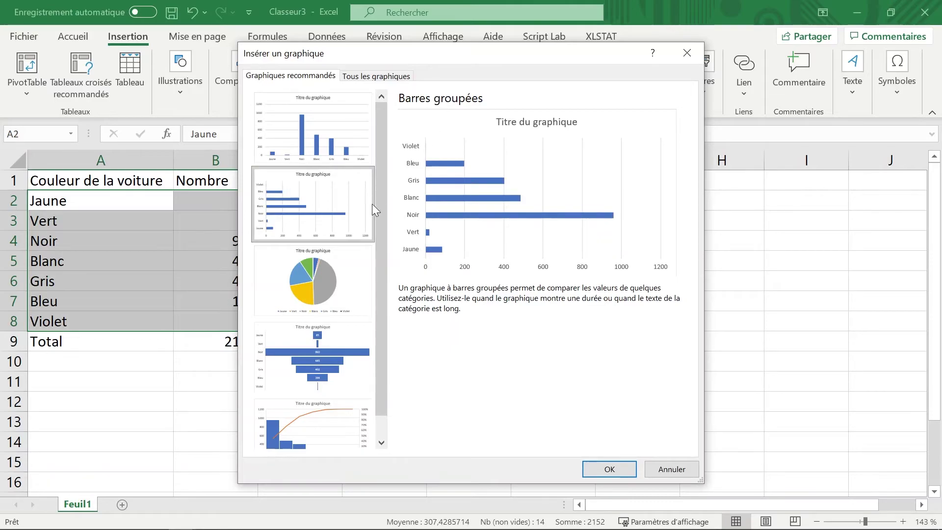
left_click(608, 469)
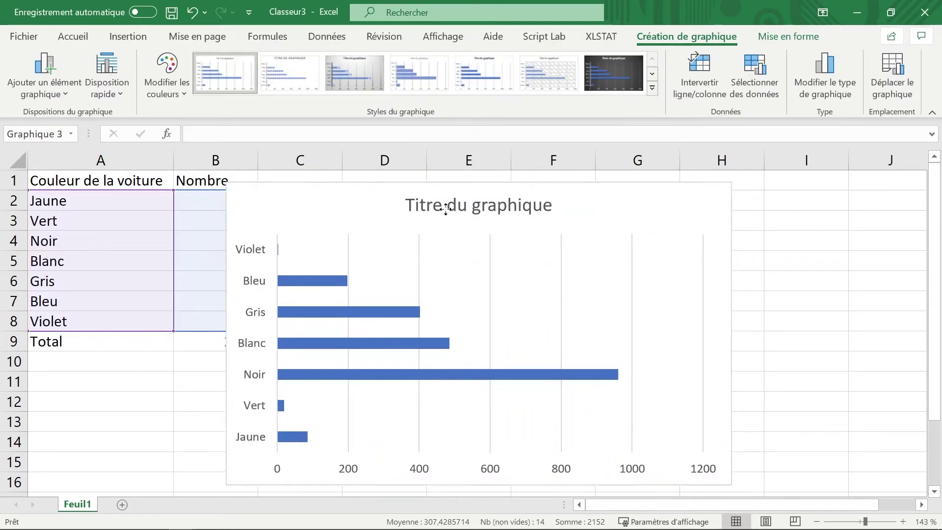
- Move the bar chart right of the column chart, add both axis titles, and shrink its frame
left_click_drag(357, 198, 501, 200)
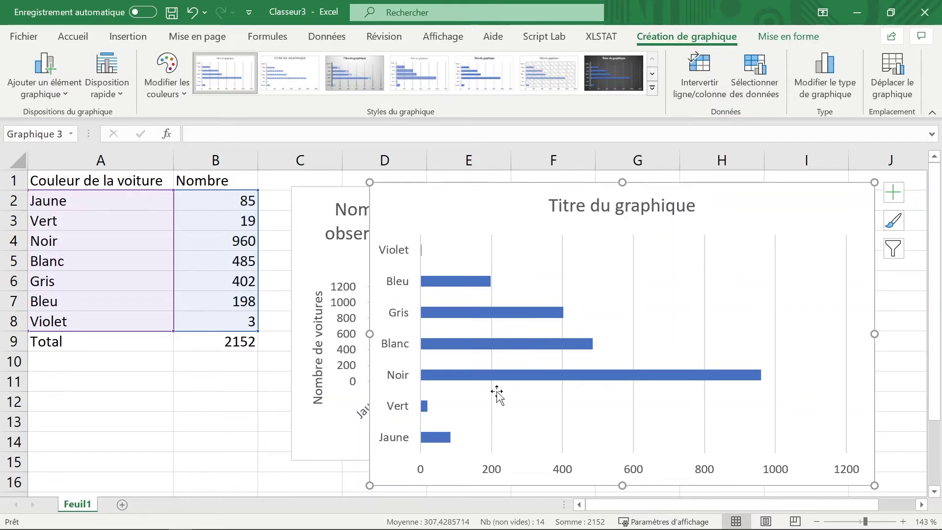
left_click(893, 192)
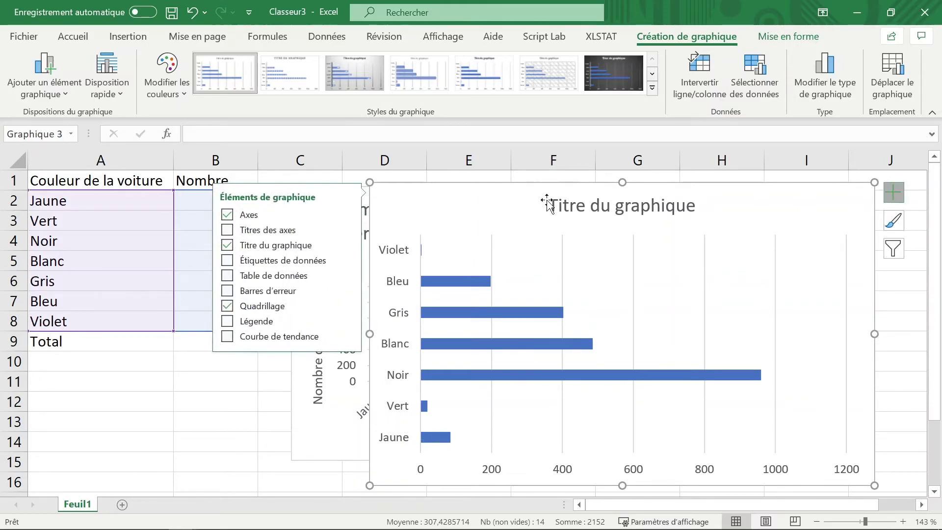
left_click(289, 230)
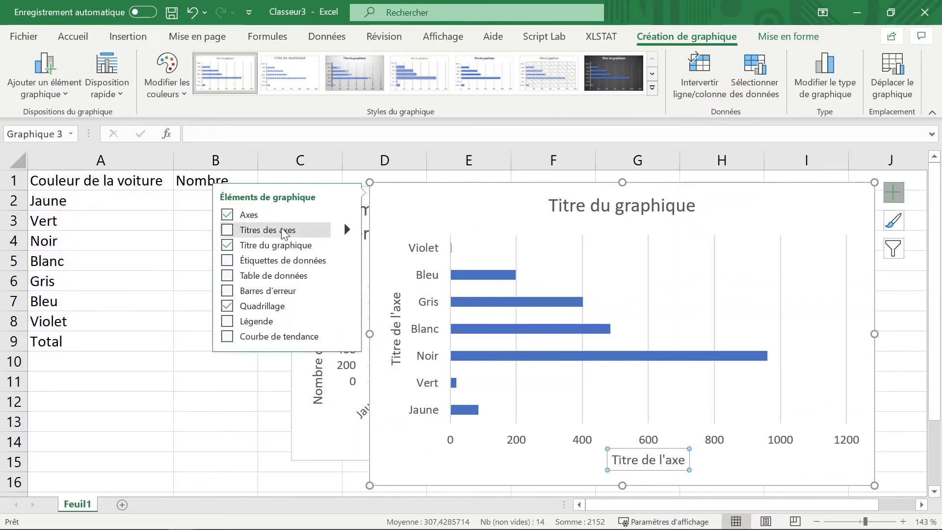
left_click(393, 285)
triple_click(396, 348)
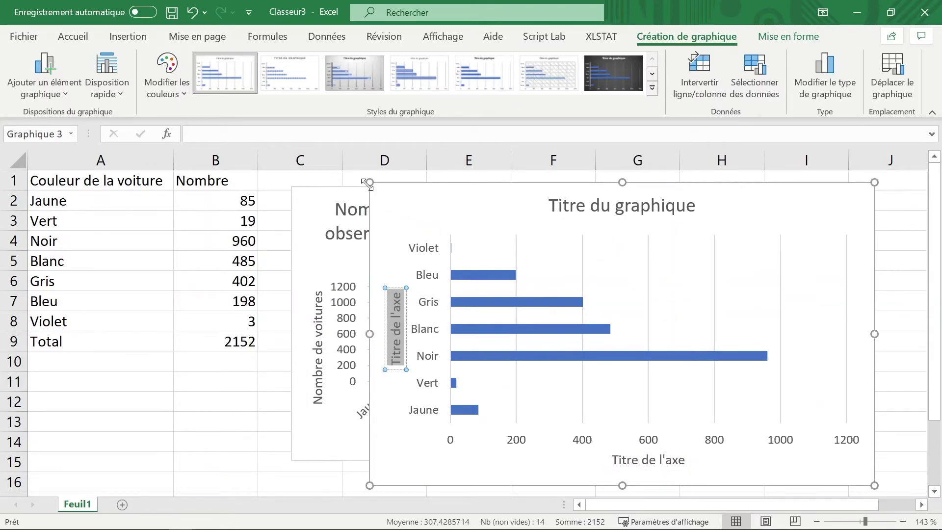
mouse_move(370, 183)
left_mouse_down()
mouse_move(511, 208)
mouse_move(572, 196)
mouse_move(556, 188)
left_mouse_up()
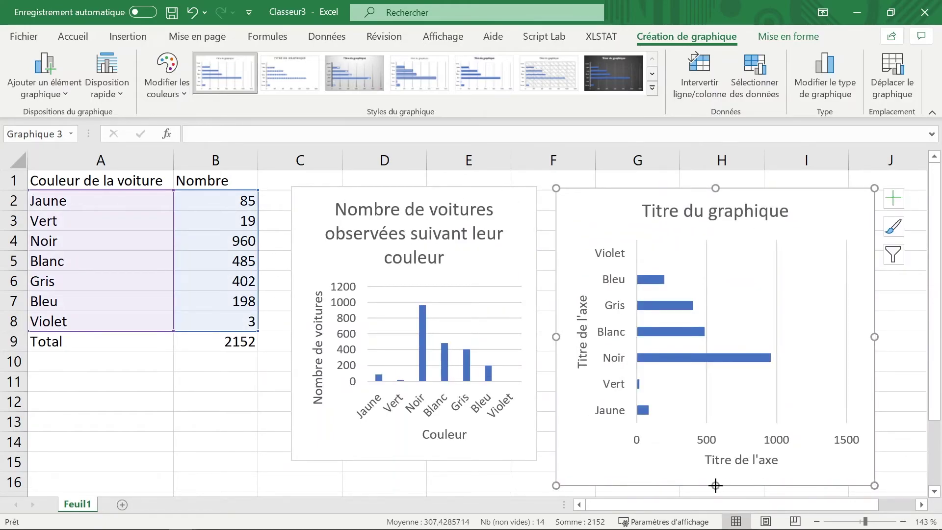
left_click_drag(715, 485, 711, 461)
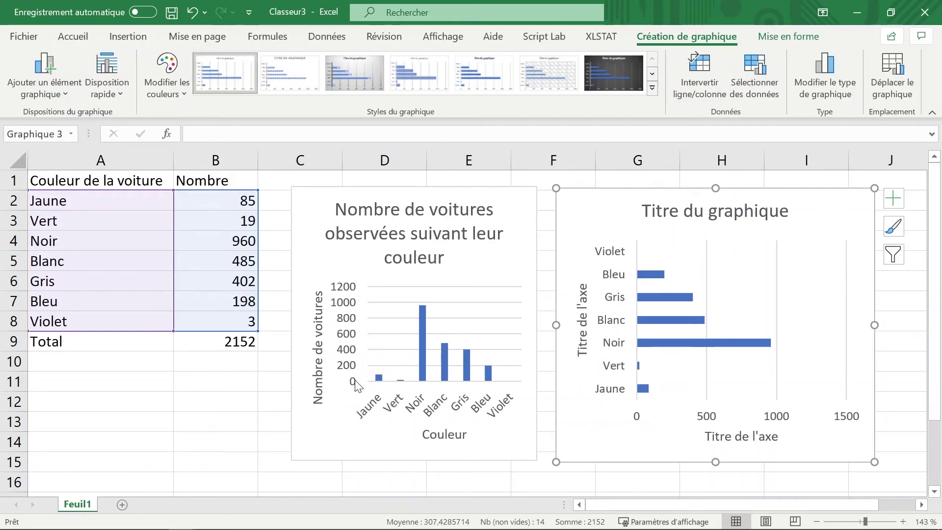
- Set the column chart's vertical axis Maximum to 1000 and close the formatting pane
double_click(349, 350)
type("1000")
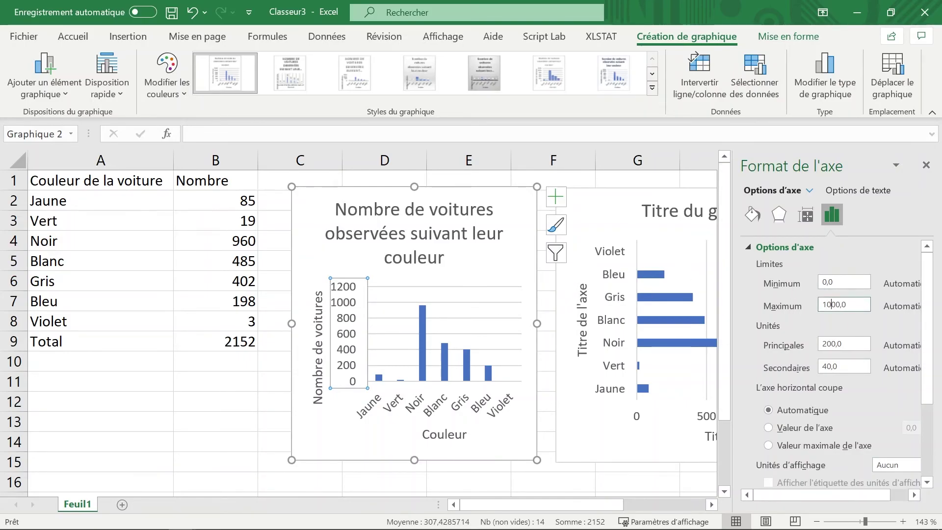
left_click(613, 442)
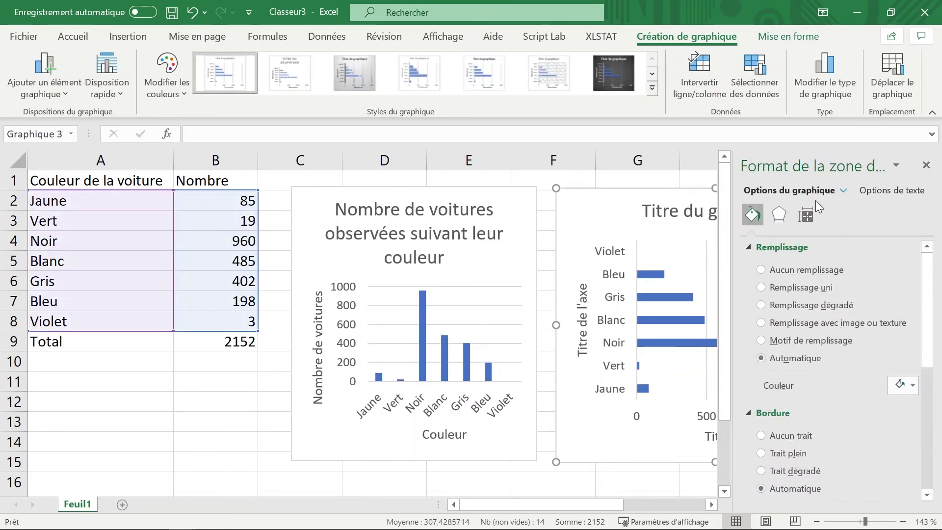
left_click(927, 165)
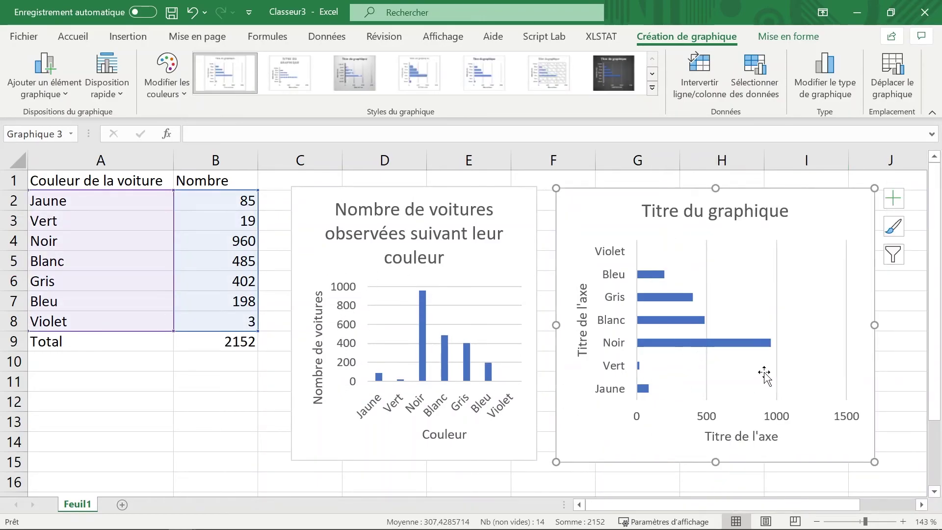
- Set the bar chart's horizontal axis Maximum to 1000, then close the Format Axis pane
left_click(704, 420)
double_click(704, 419)
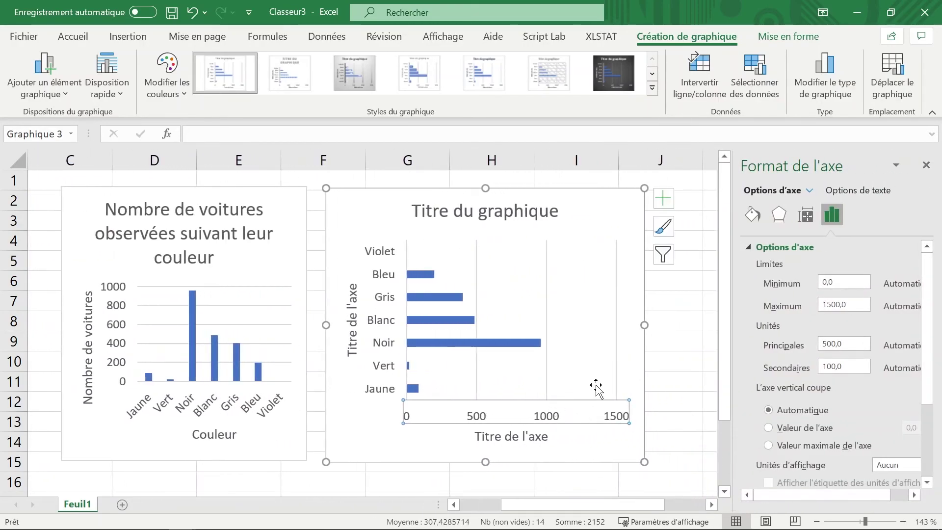
left_click(844, 304)
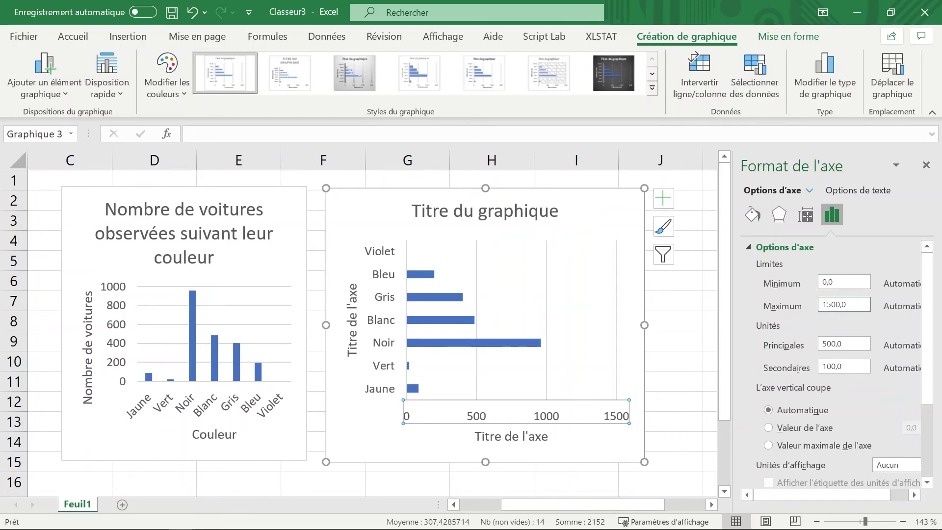
type("1000")
key("Return")
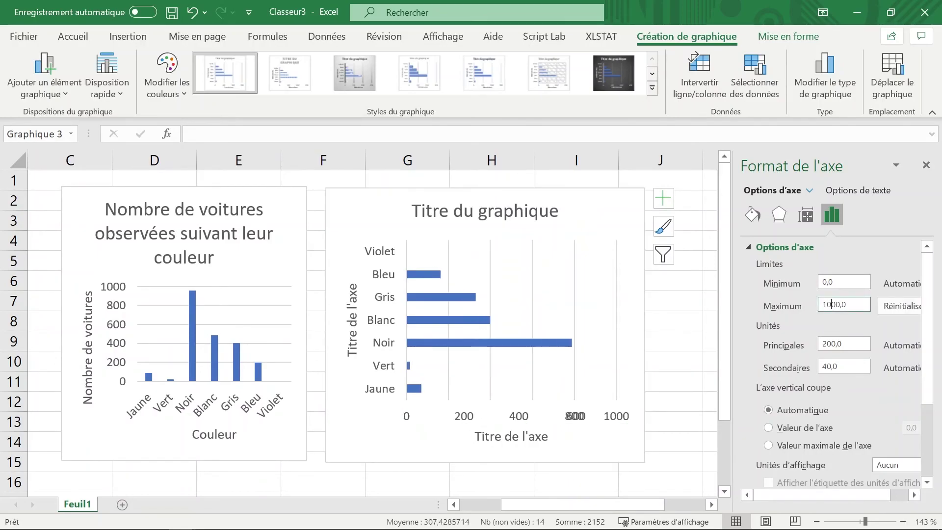
scroll(367, 305, "right", 1)
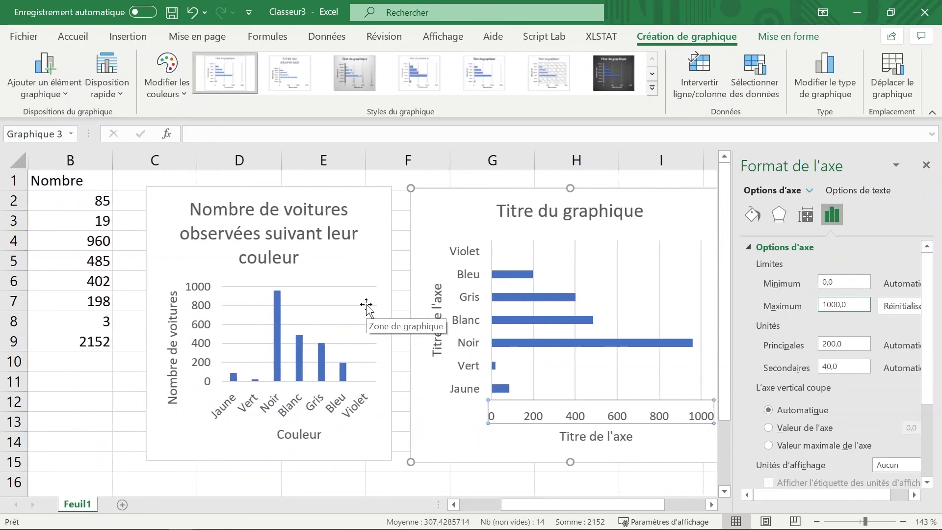
scroll(368, 304, "left", 3)
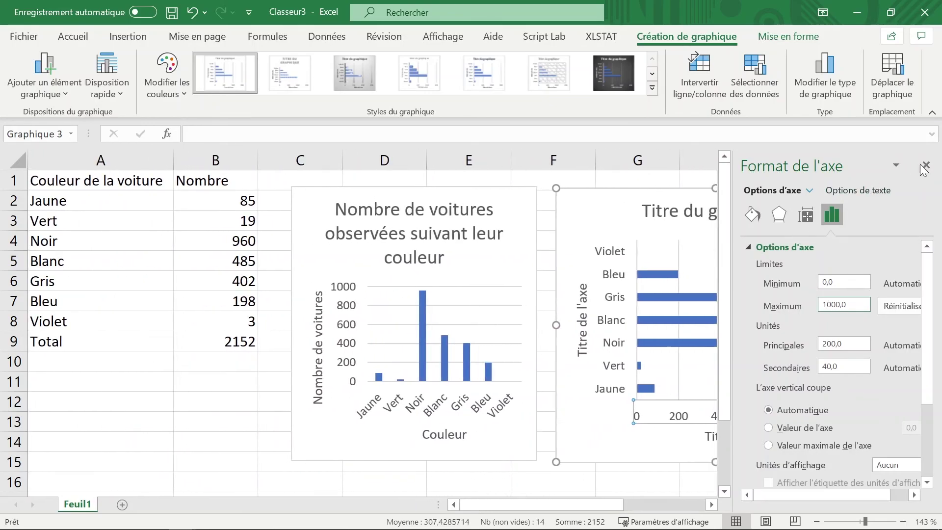
left_click(926, 165)
left_click(890, 317)
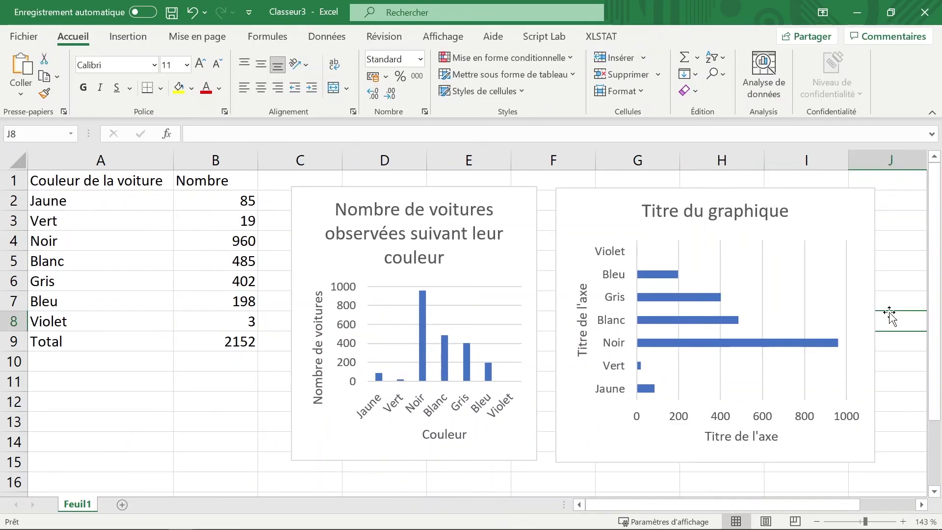